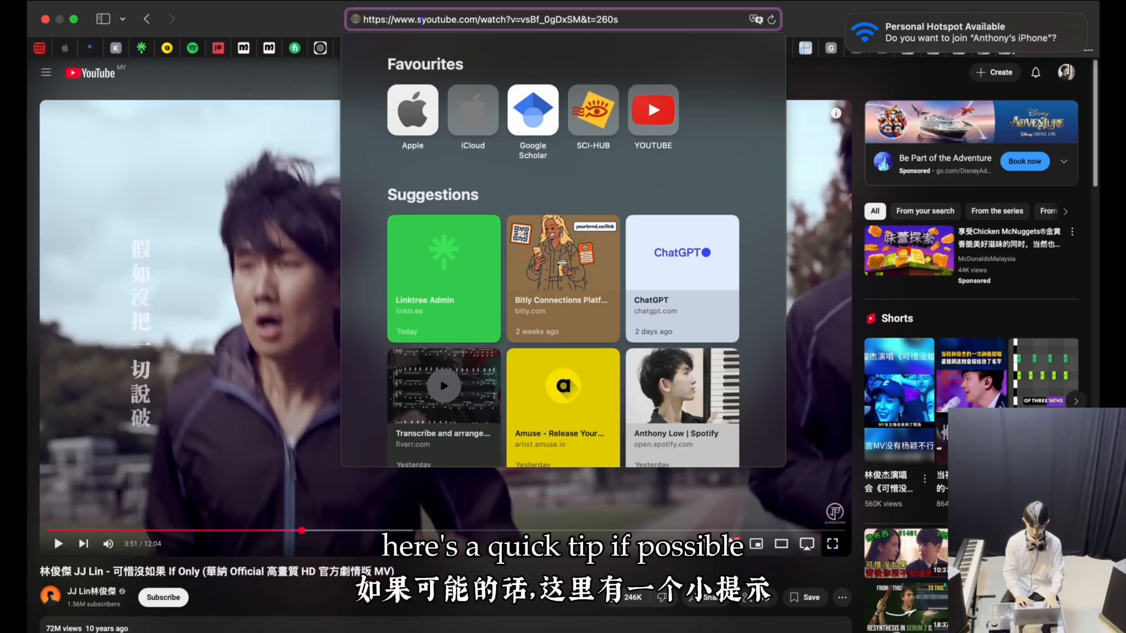
Open the 可惜沒如果 video in a YouTube downloader by changing the address to ssyoutube.com.
{"action": "type", "text": "ss"}
{"action": "key", "text": "Return"}
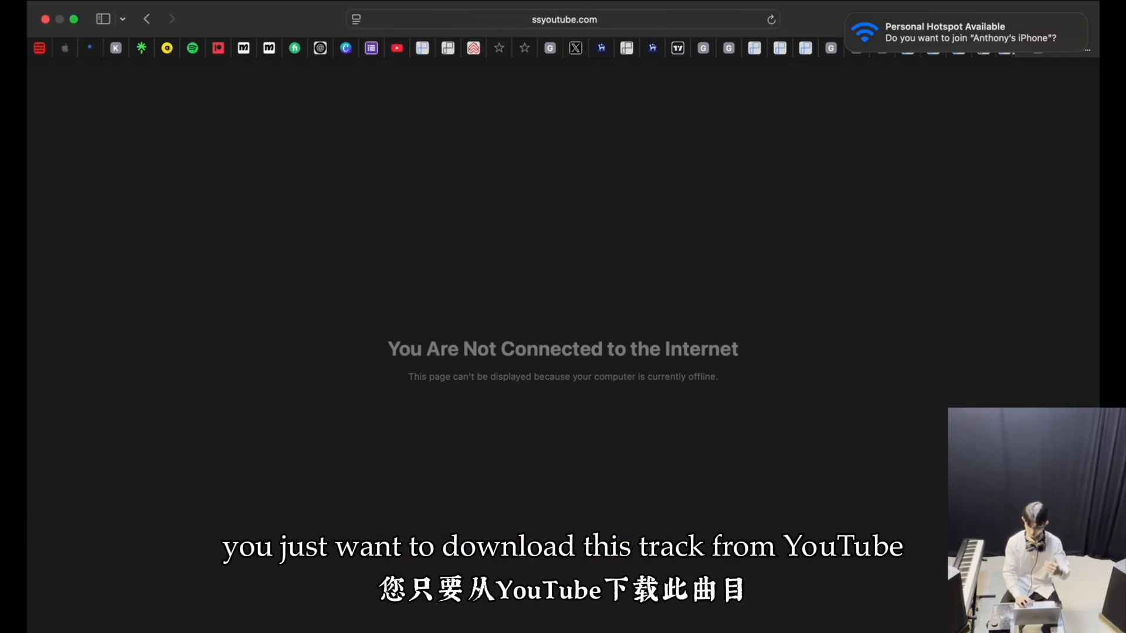
{"action": "left_click", "coordinate": [810, 65]}
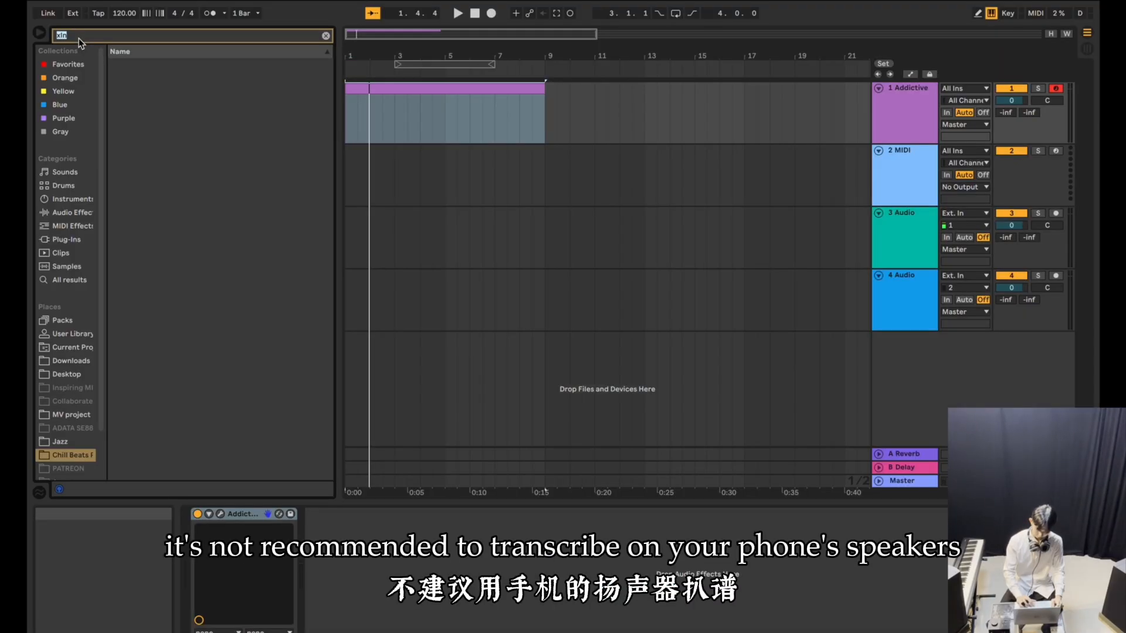
Switch to Ableton Live and close the video window of the imported MP4 covering the arrangement.
{"action": "left_click", "coordinate": [78, 38]}
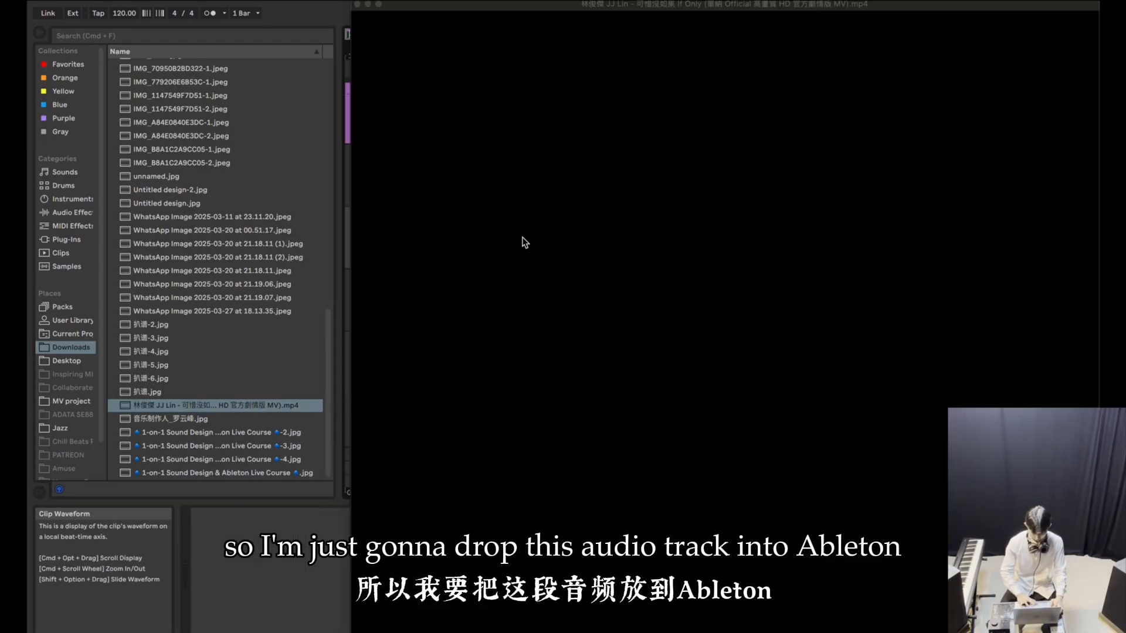
{"action": "left_click", "coordinate": [357, 5]}
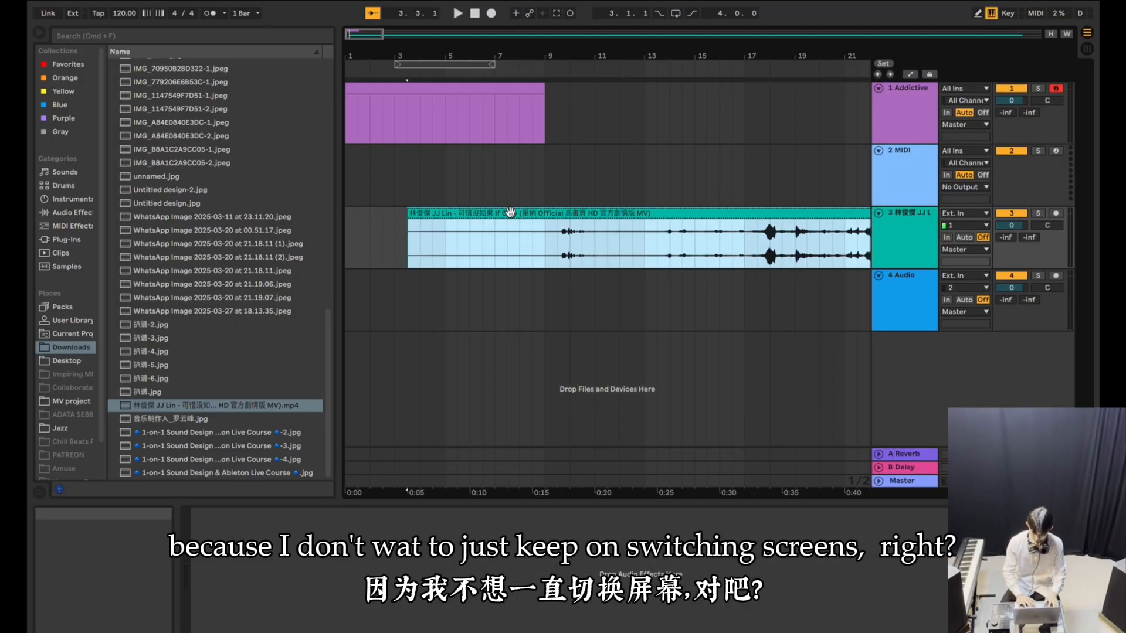
{"action": "scroll", "coordinate": [653, 237], "scroll_direction": "right", "scroll_amount": 5}
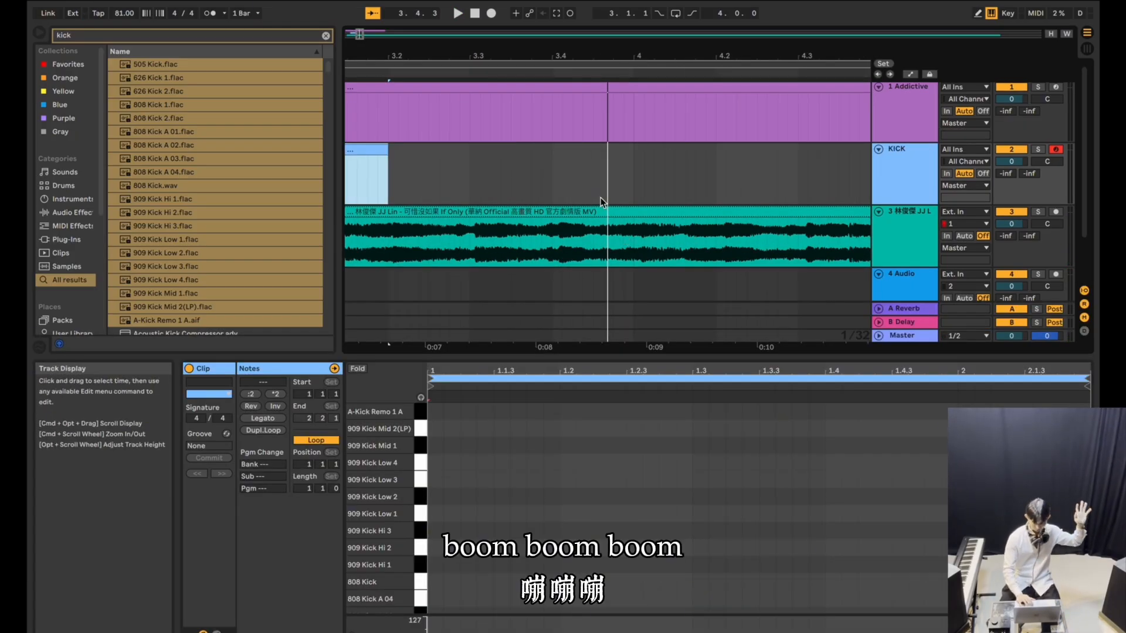
Search the browser for "drum" and load a Drum Rack onto the empty MIDI track 3.
{"action": "scroll", "coordinate": [600, 197], "scroll_direction": "left", "scroll_amount": 3}
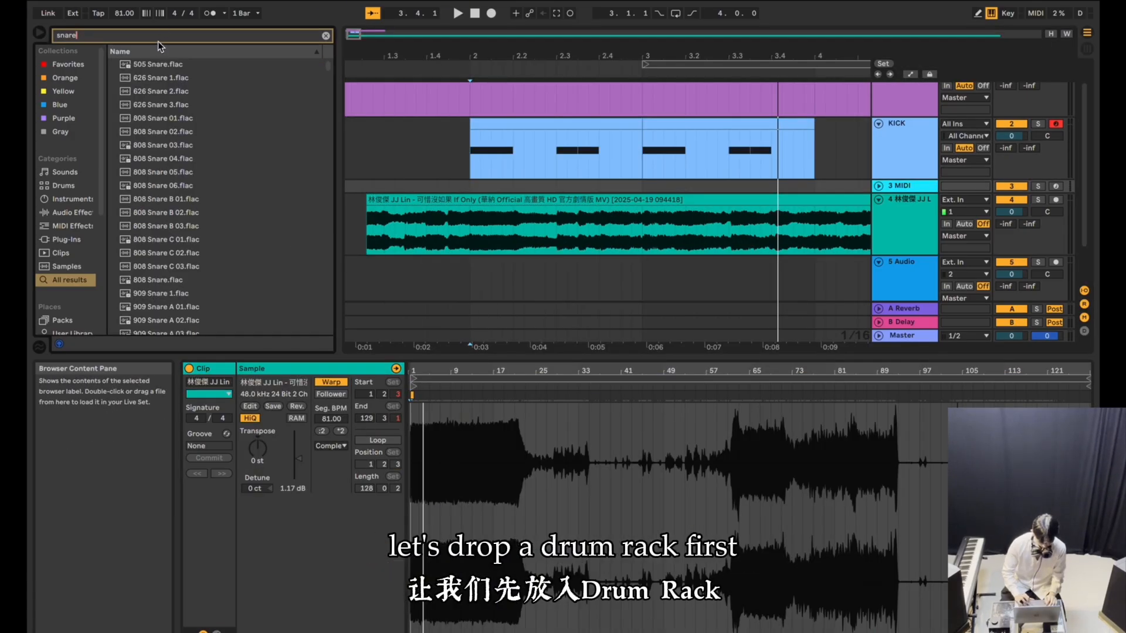
{"action": "left_click", "coordinate": [162, 41]}
{"action": "type", "text": "drum"}
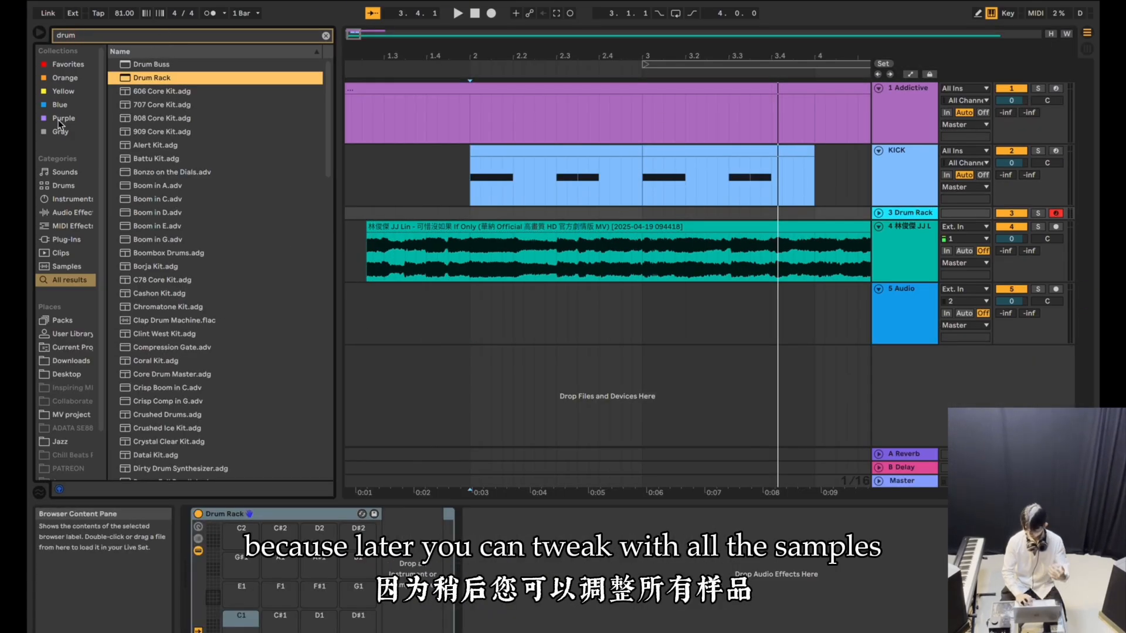
Search for "snare" and load the samples from 505 Snare through 909 Snare A 01 into the Drum Rack.
{"action": "left_click", "coordinate": [87, 39]}
{"action": "type", "text": "snare"}
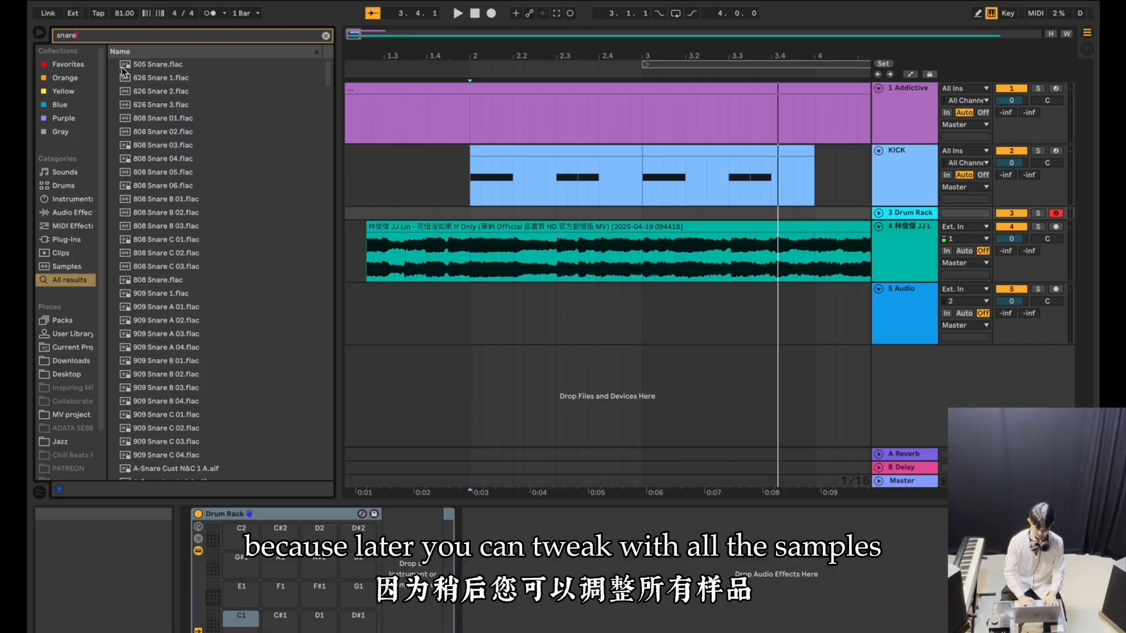
{"action": "left_click", "coordinate": [122, 68]}
{"action": "left_click", "coordinate": [133, 93]}
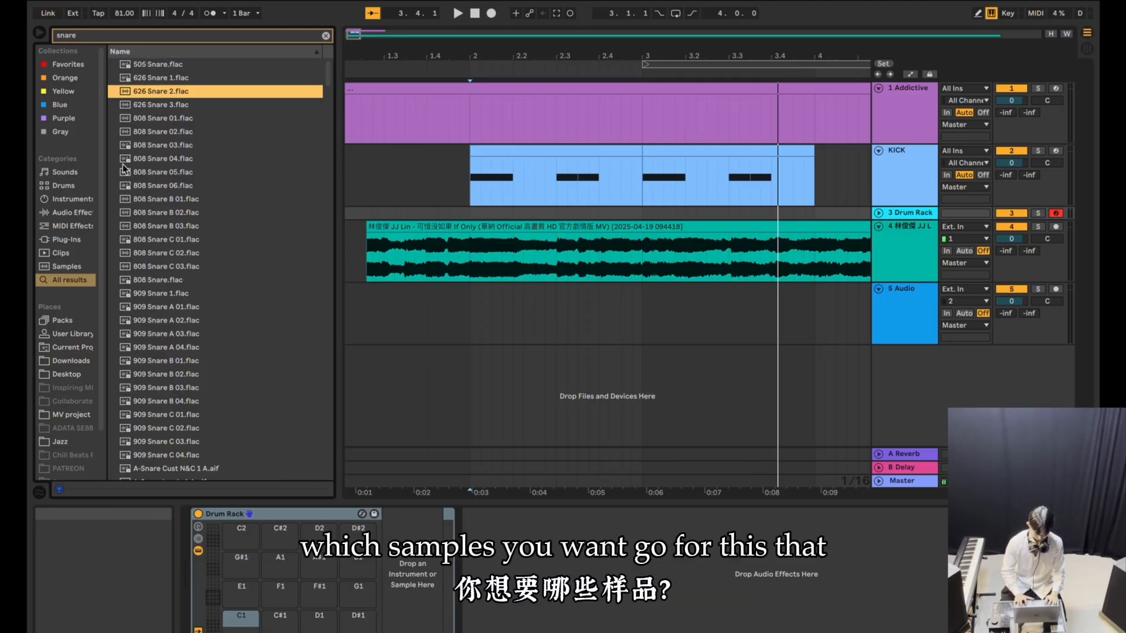
{"action": "left_click", "coordinate": [162, 64]}
{"action": "left_click", "coordinate": [140, 311], "text": "shift"}
{"action": "left_click_drag", "start_coordinate": [140, 311], "coordinate": [241, 615]}
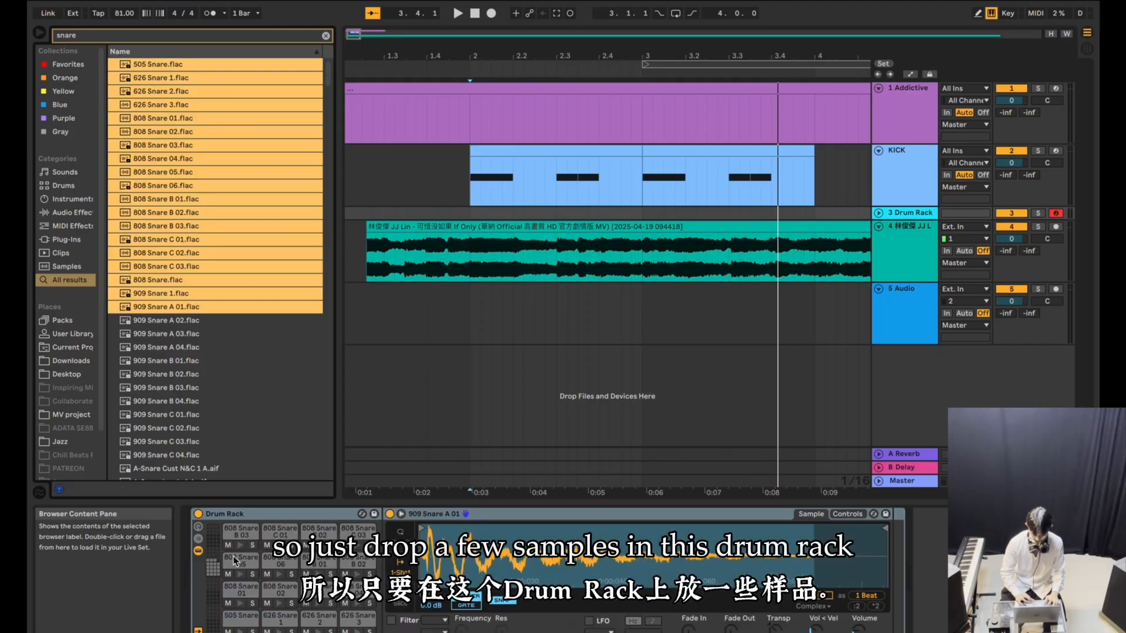
Create a MIDI clip from bar 2 to bar 4 on the Drum Rack track and rename the track Snare.
{"action": "left_click", "coordinate": [473, 215]}
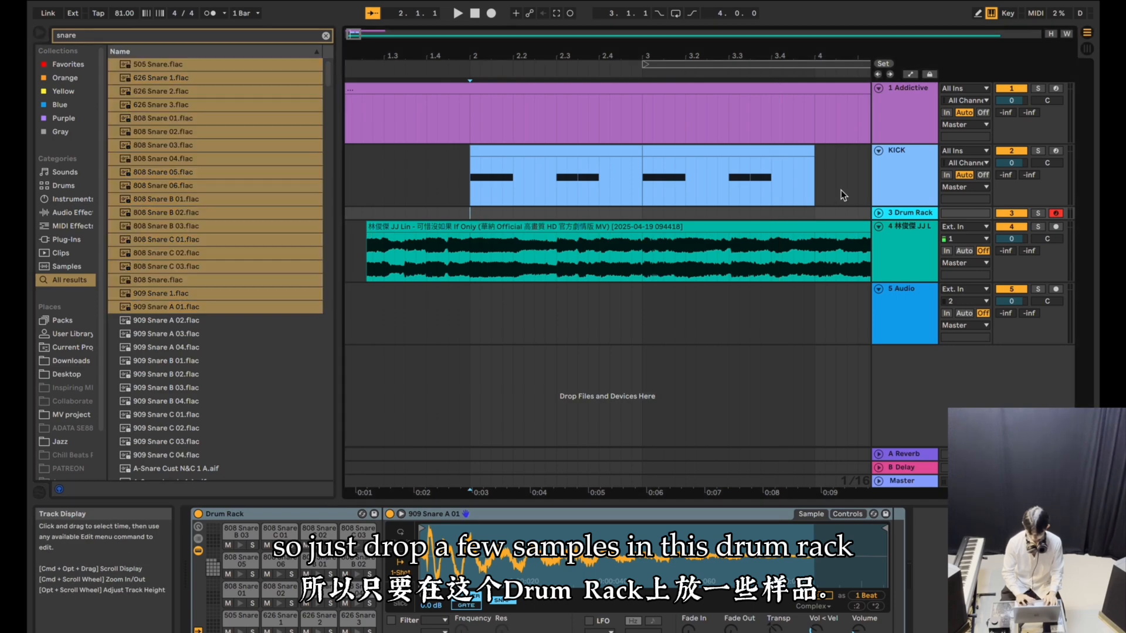
{"action": "left_click", "coordinate": [813, 214], "text": "shift"}
{"action": "key", "text": "super+shift+m"}
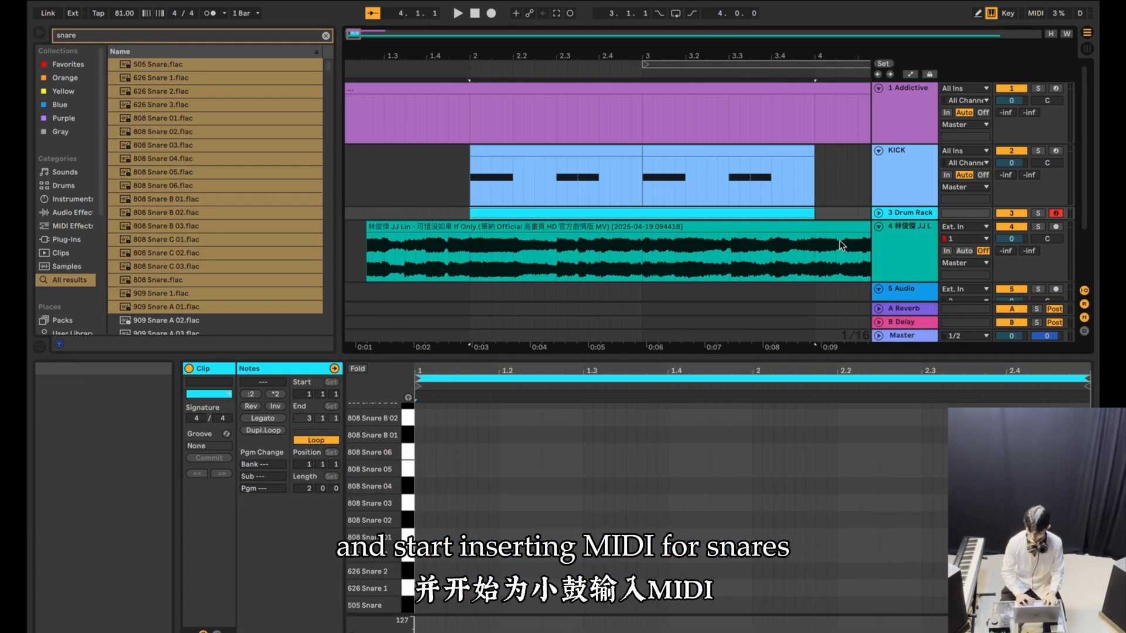
{"action": "left_click", "coordinate": [879, 213]}
{"action": "left_click", "coordinate": [921, 218]}
{"action": "key", "text": "super+r"}
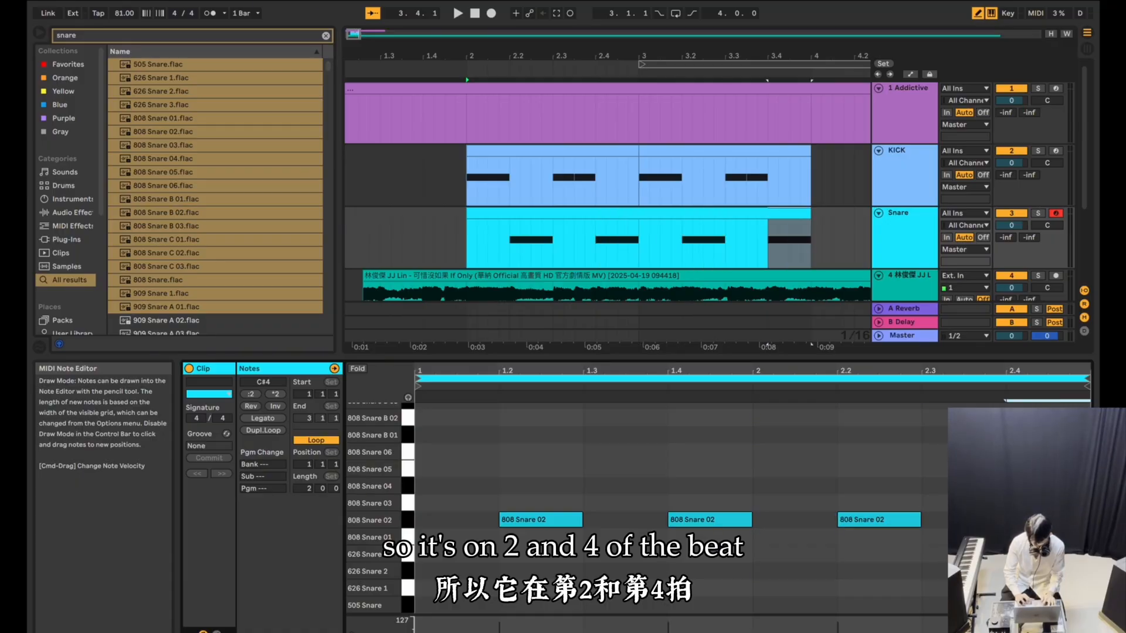
Repeat the two-bar Snare and KICK clips up to bar 10 and play back the beat.
{"action": "key", "text": "minus"}
{"action": "key", "text": "minus"}
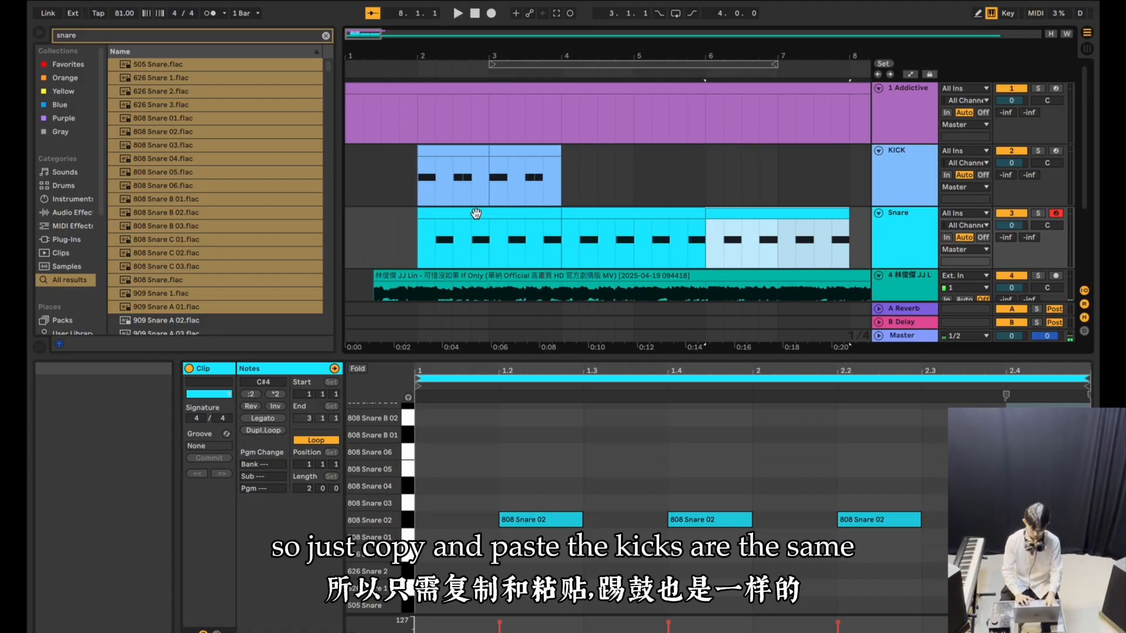
{"action": "key", "text": "super+v"}
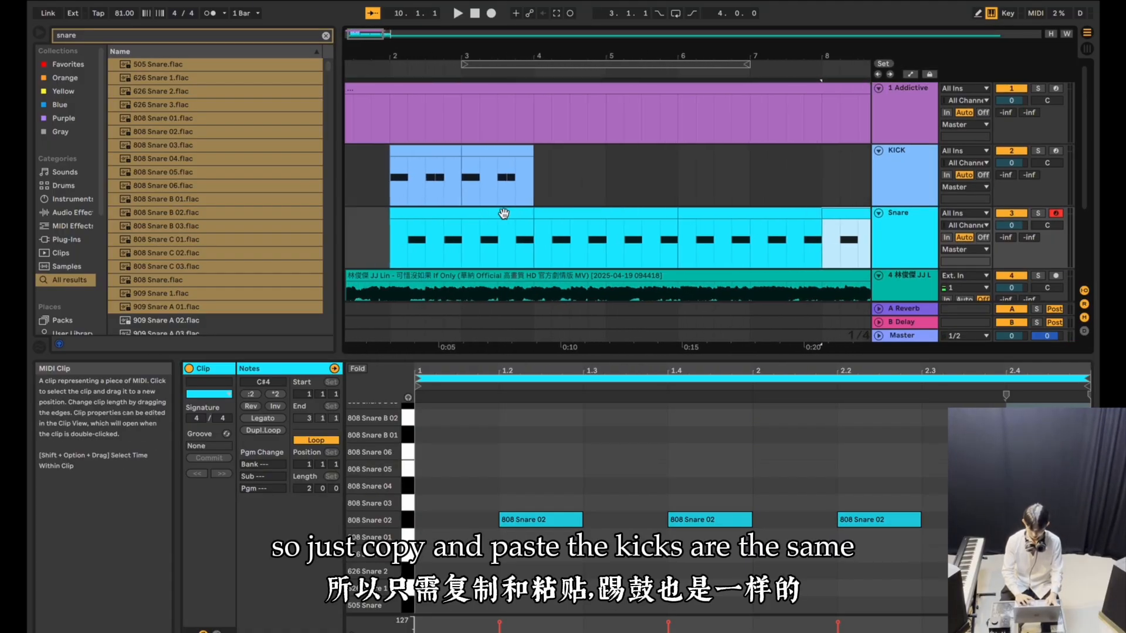
{"action": "key", "text": "super+v"}
{"action": "key", "text": "super+v"}
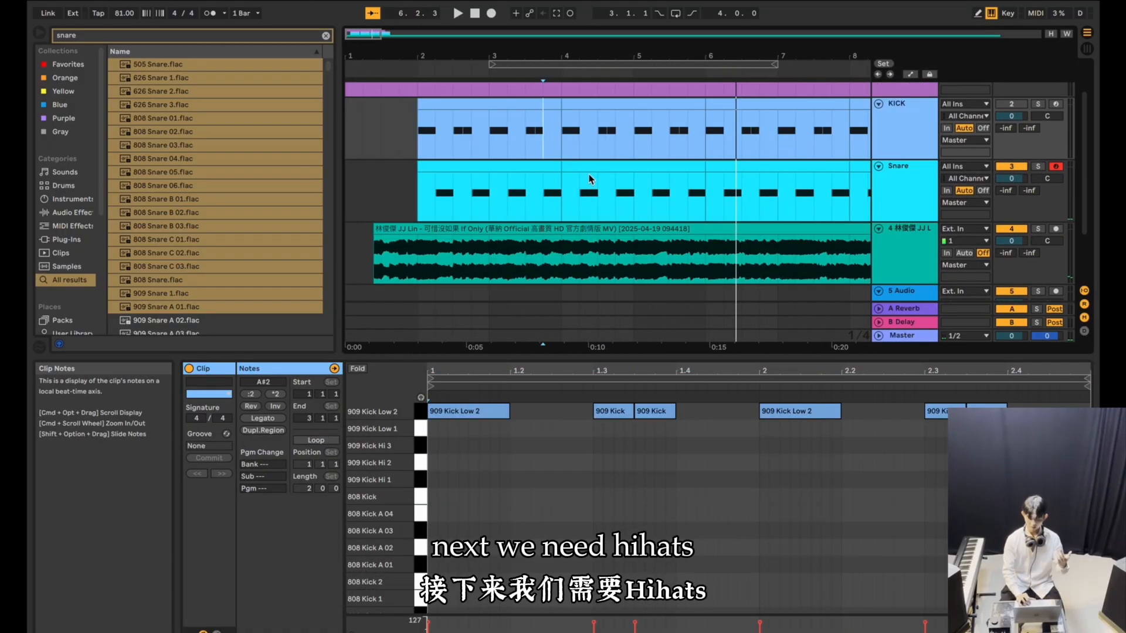
{"action": "left_click", "coordinate": [413, 145]}
{"action": "key", "text": "space"}
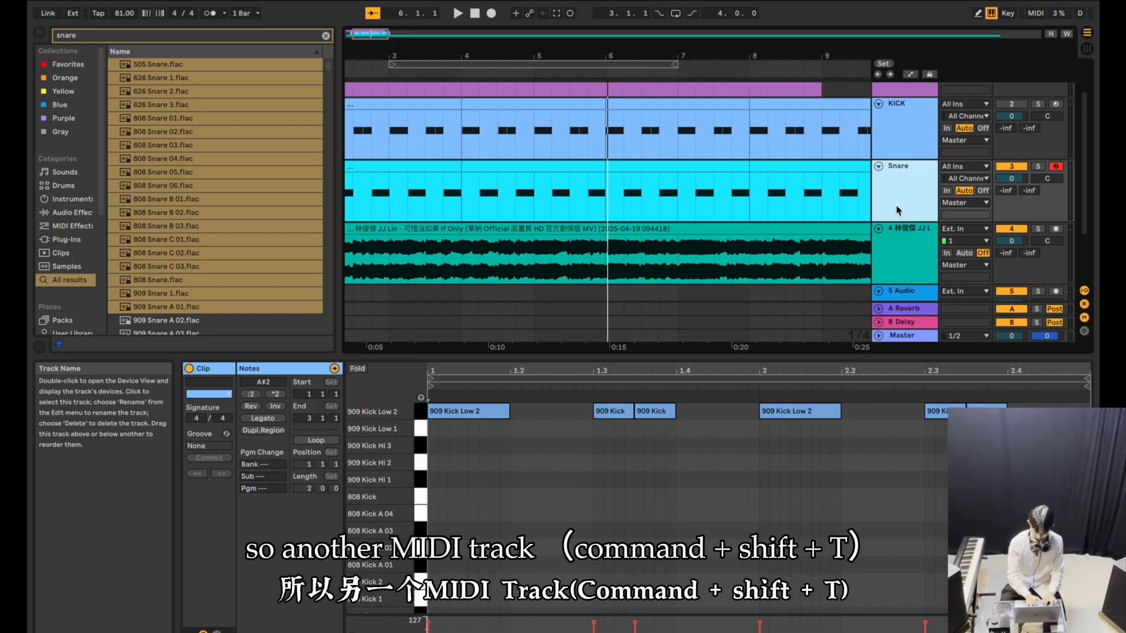
Add a MIDI track named Hihat Closed below Snare and create a MIDI clip on it from bar 2 to bar 4.
{"action": "key", "text": "super+shift+t"}
{"action": "key", "text": "super+r"}
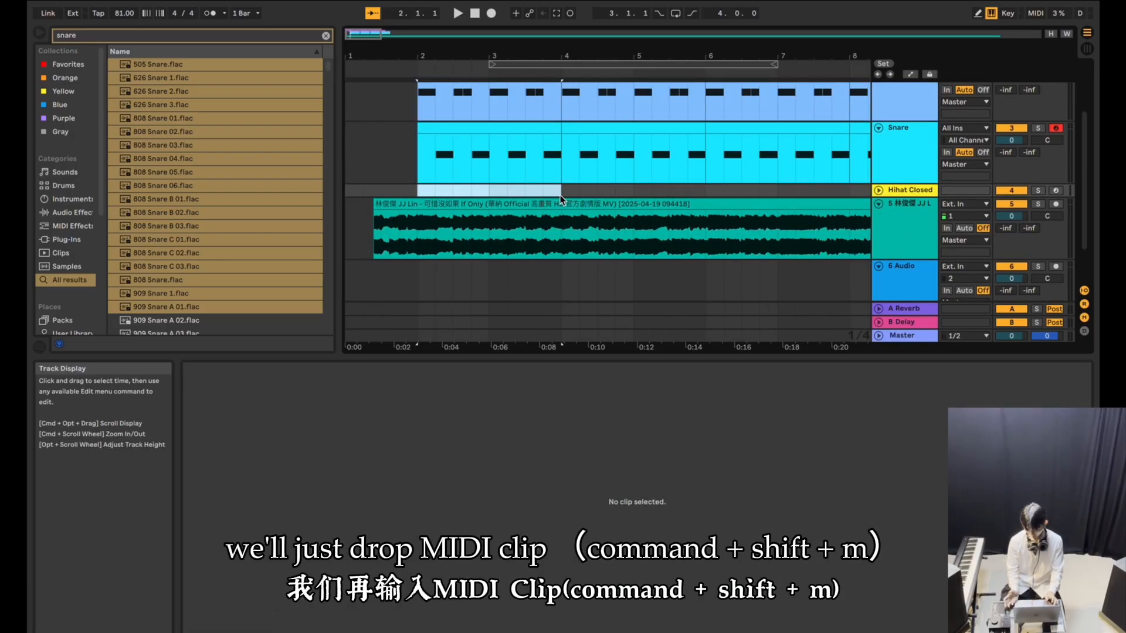
{"action": "key", "text": "super+shift+m"}
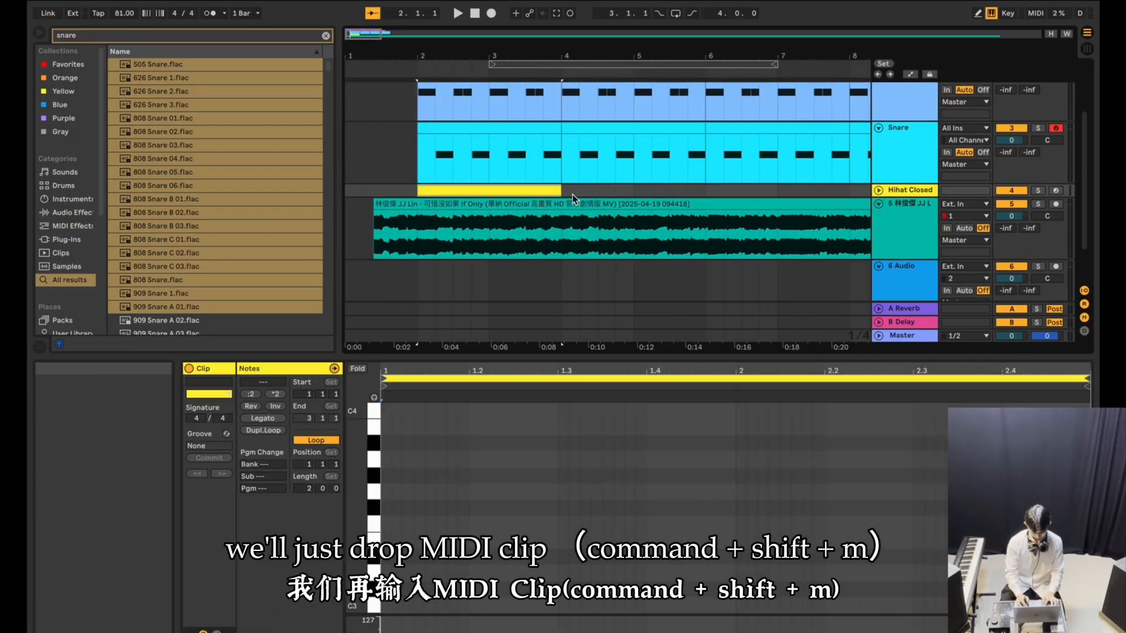
{"action": "left_click", "coordinate": [879, 191]}
Set the note grid to eighth notes and draw an F3 hi-hat note on every eighth across the clip.
{"action": "right_click", "coordinate": [486, 509]}
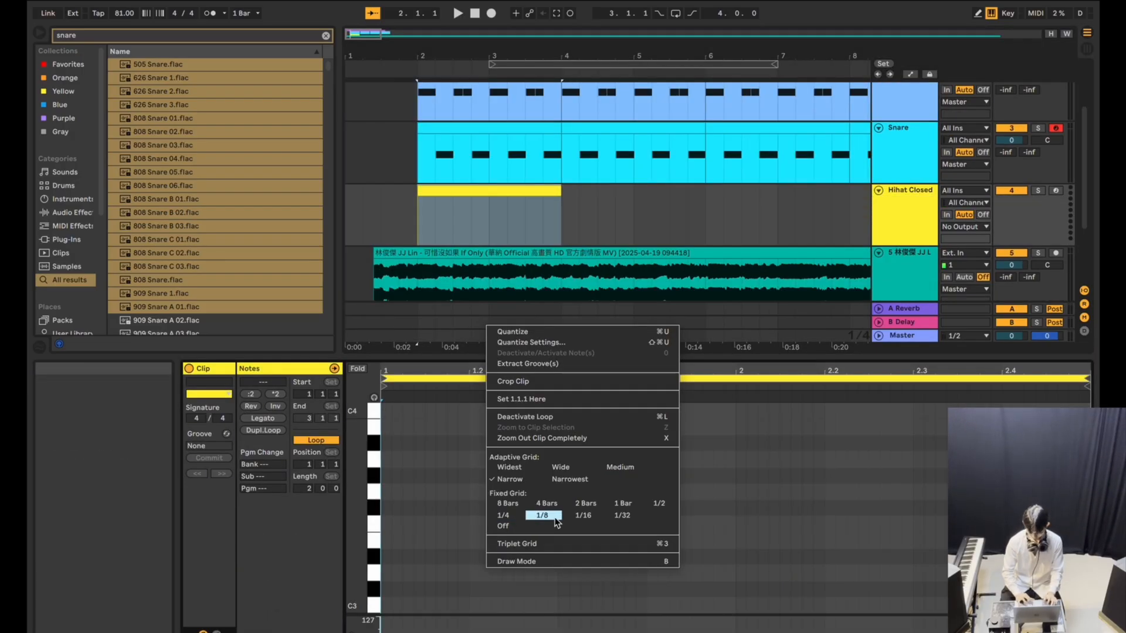
{"action": "left_click", "coordinate": [552, 517]}
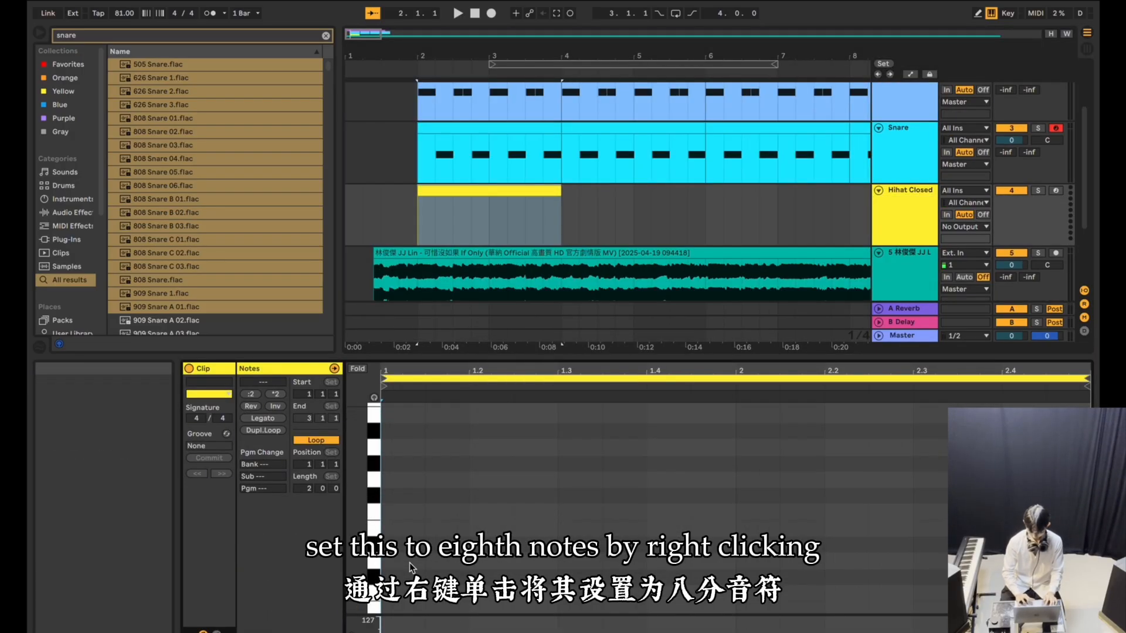
{"action": "key", "text": "b"}
{"action": "left_click_drag", "start_coordinate": [403, 502], "coordinate": [941, 508]}
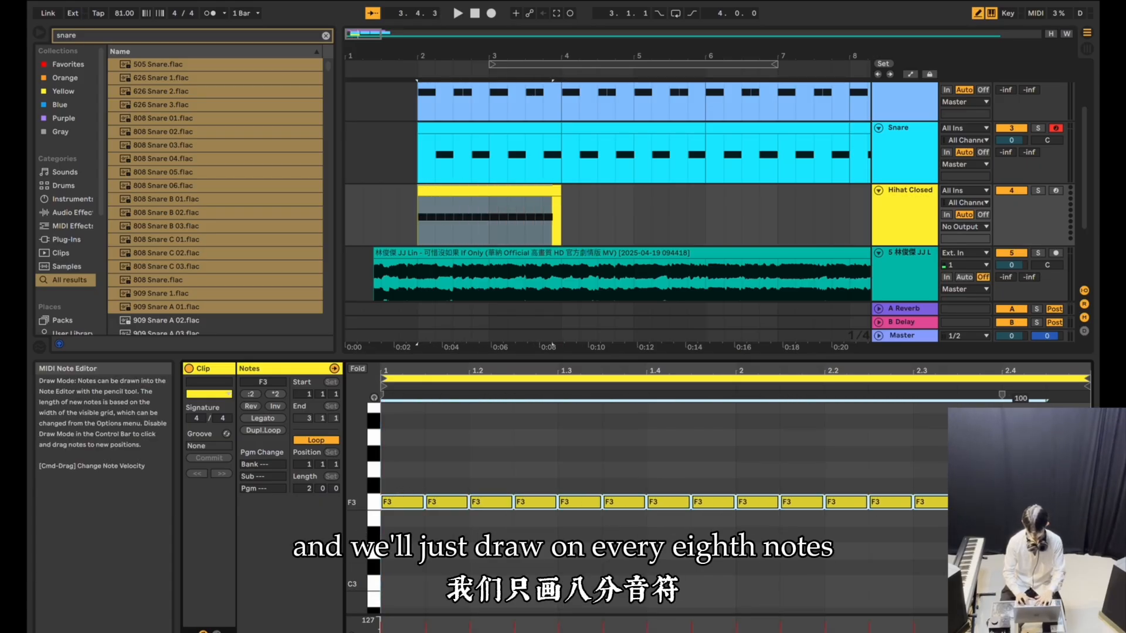
{"action": "key", "text": "b"}
Duplicate the two-bar Hihat Closed clip three times so the pattern runs to bar 10.
{"action": "left_click", "coordinate": [532, 189]}
{"action": "key", "text": "super+d"}
{"action": "key", "text": "super+d"}
{"action": "key", "text": "super+d"}
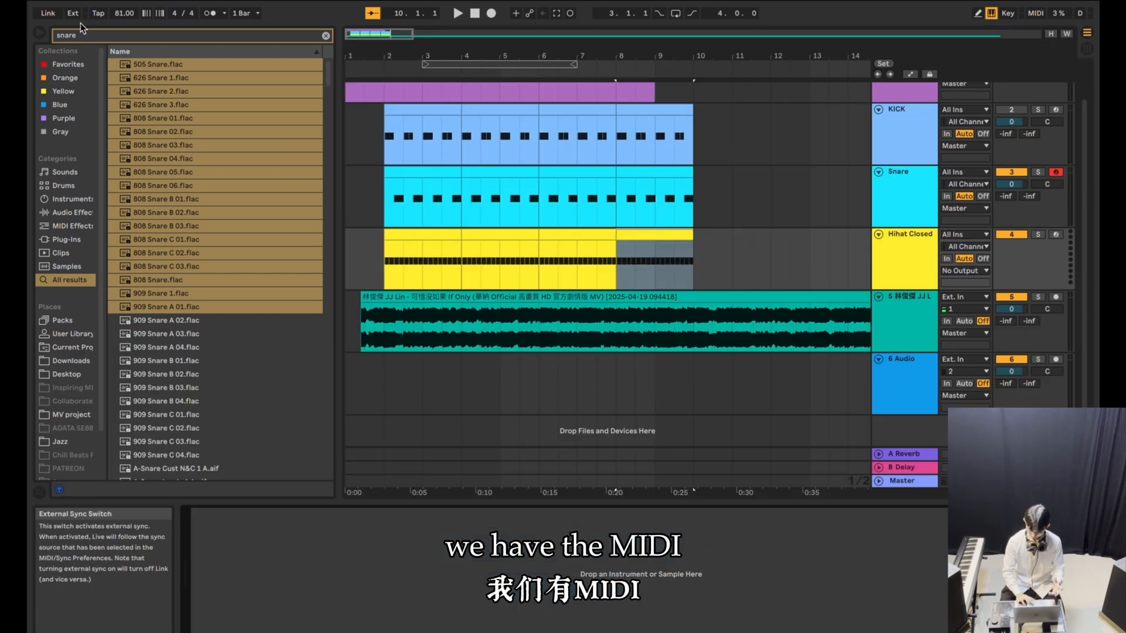
Search the browser for "drum" and load a Drum Rack onto the Hihat Closed track.
{"action": "left_click", "coordinate": [83, 34]}
{"action": "type", "text": "drum"}
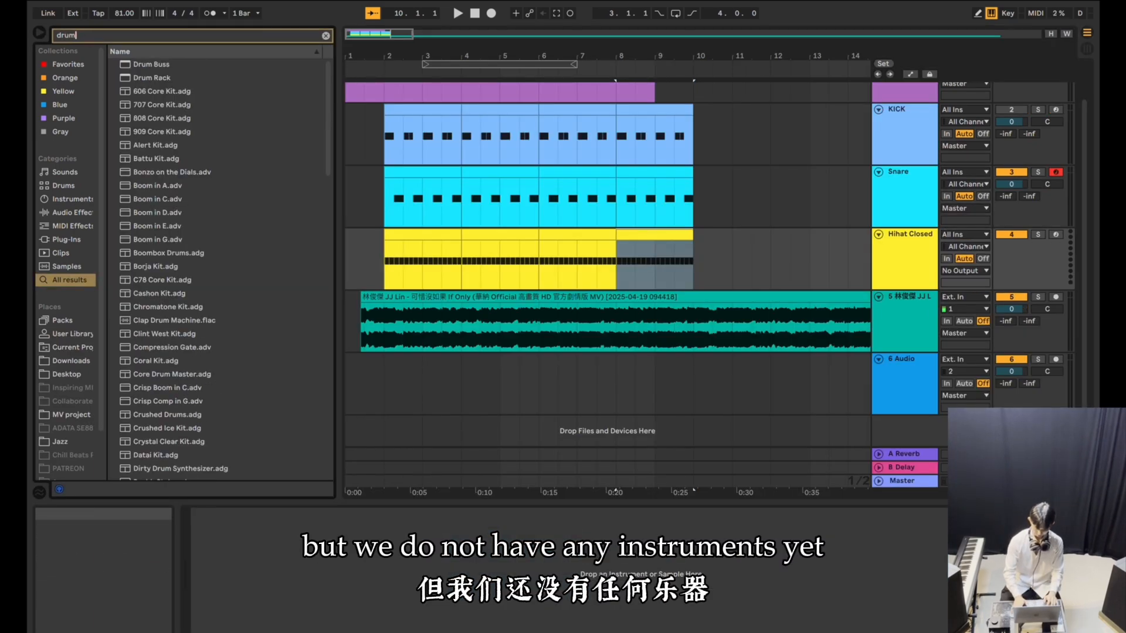
{"action": "key", "text": "Down"}
{"action": "key", "text": "Down"}
{"action": "key", "text": "Return"}
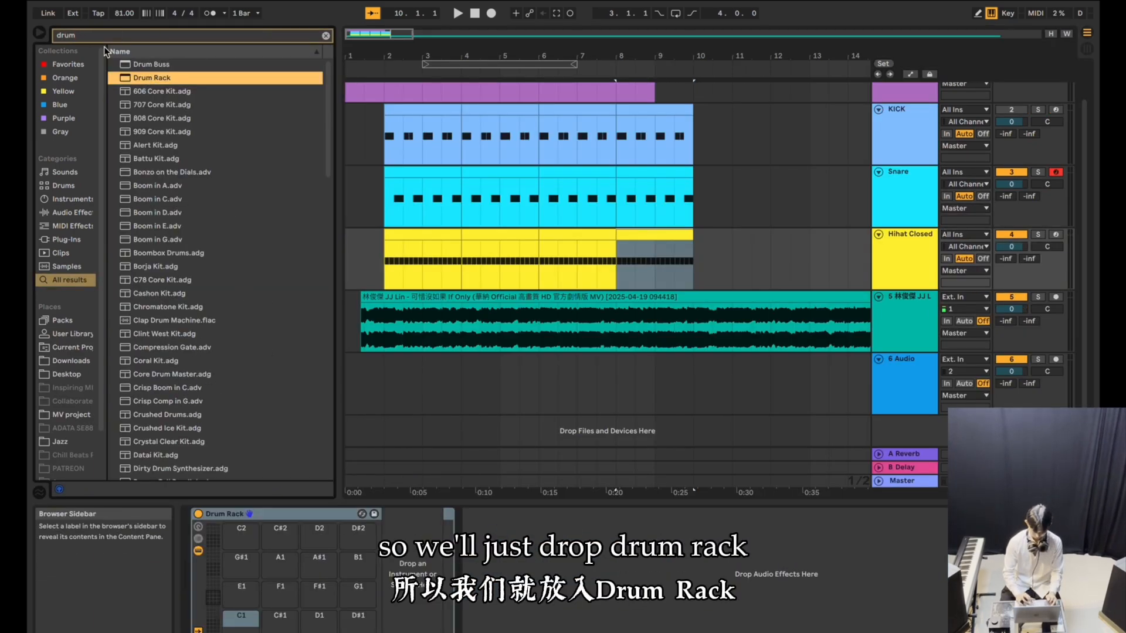
Search for "hihat closed" and load the samples from Hihat-808-Closed through Hihat Vinyl DLF Closed 2 into the Drum Rack.
{"action": "key", "text": "super+f"}
{"action": "type", "text": "hiaht"}
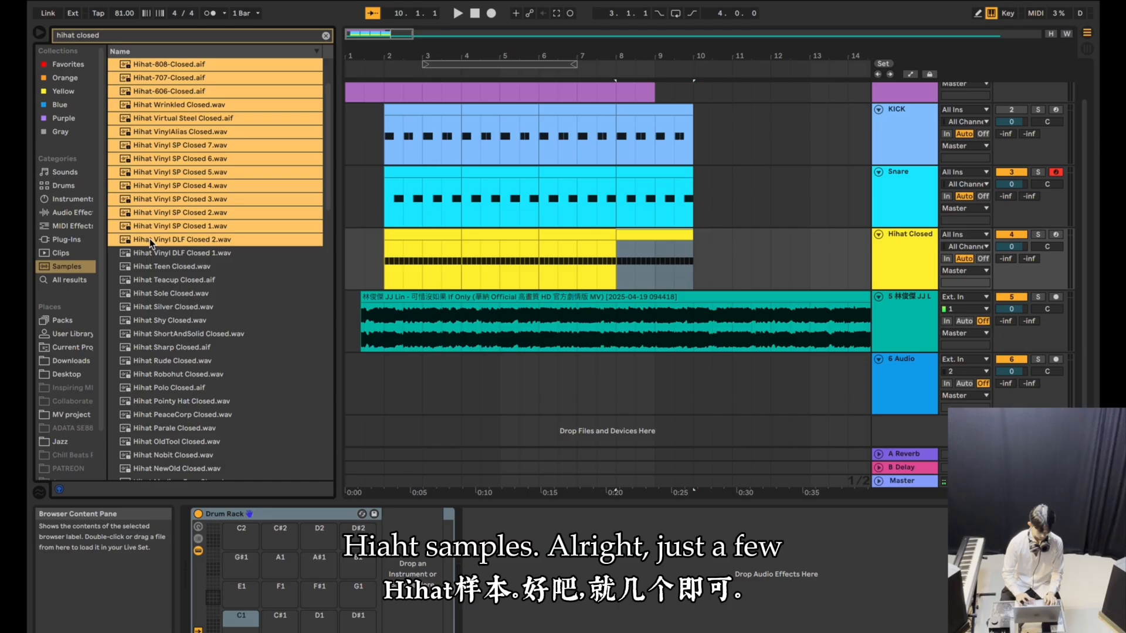
{"action": "left_click_drag", "start_coordinate": [143, 241], "coordinate": [239, 577]}
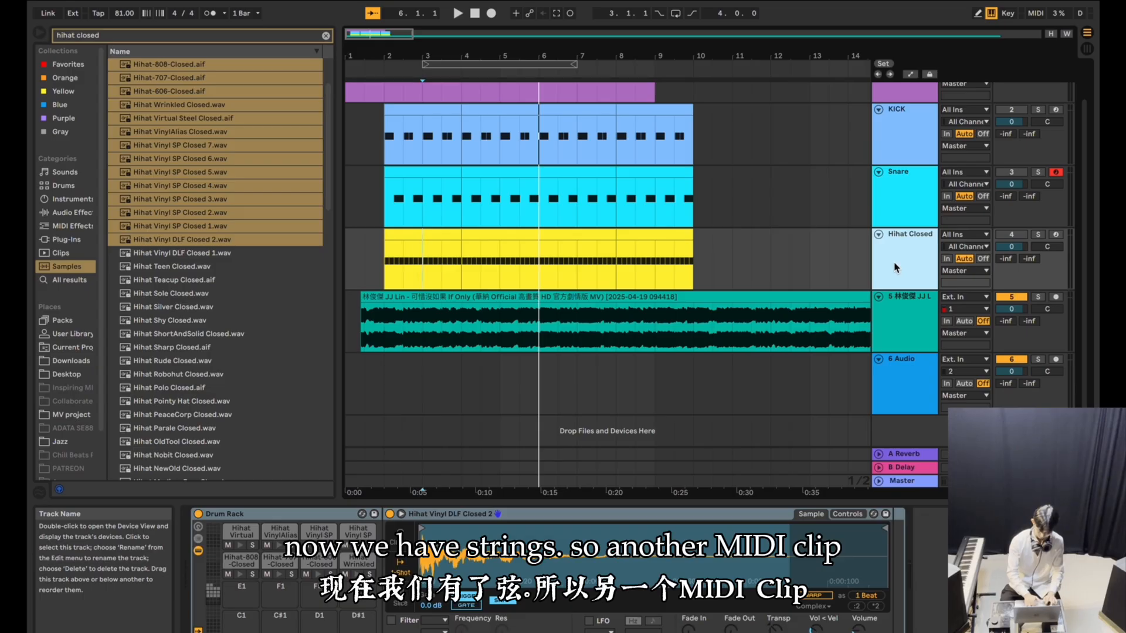
Add a MIDI track named Strings below Hihat Closed and load the BBC Symphony Orchestra plug-in onto it.
{"action": "key", "text": "super+shift+t"}
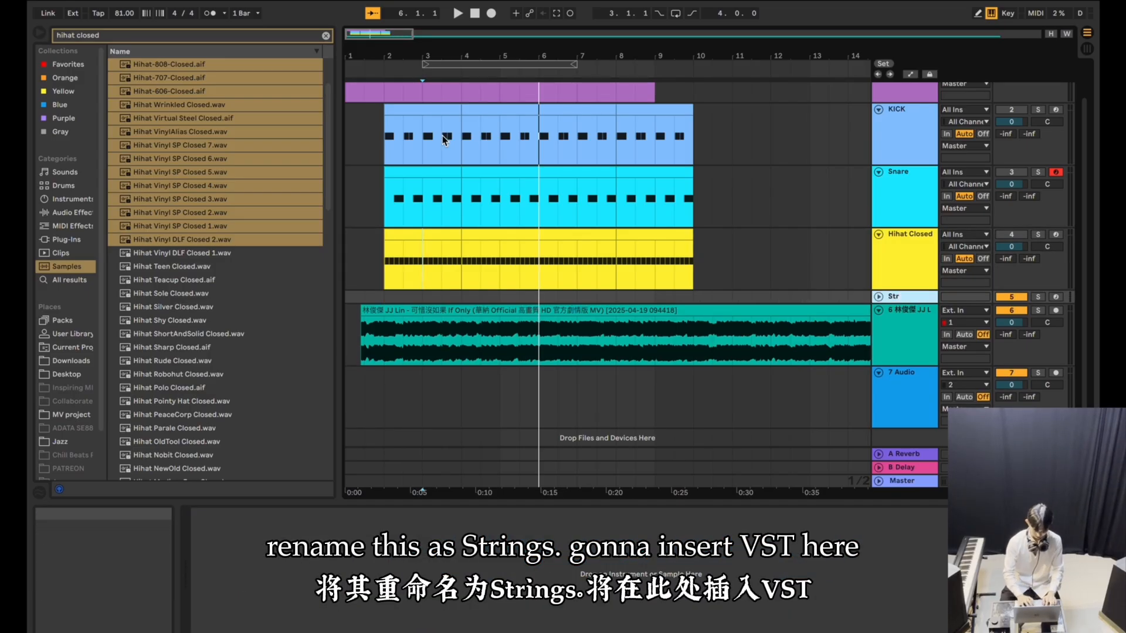
{"action": "left_click", "coordinate": [107, 35]}
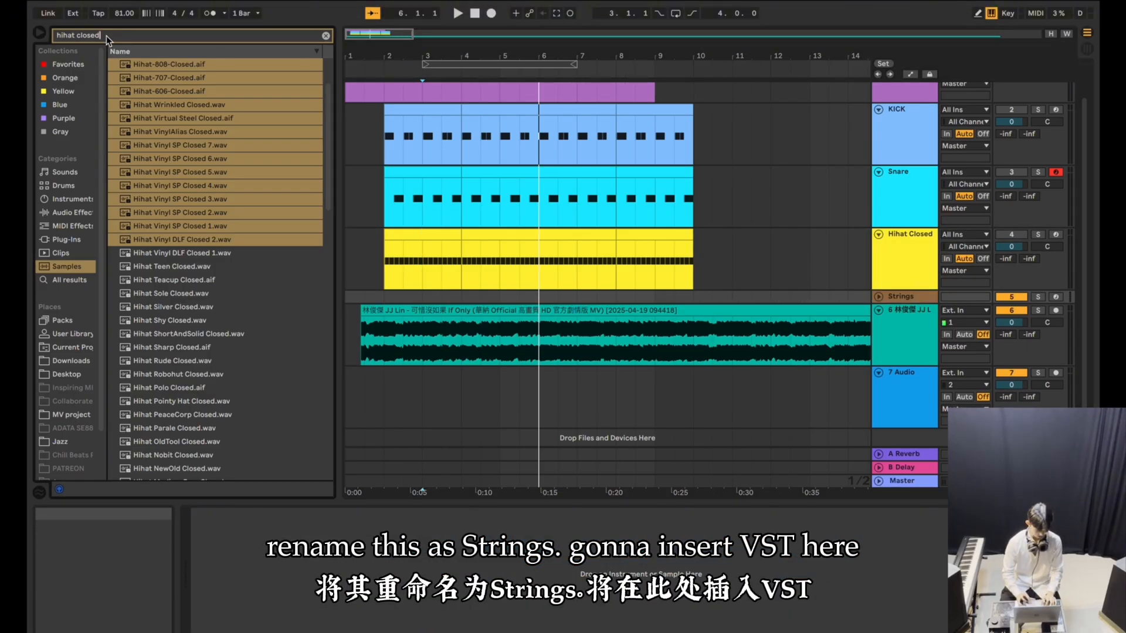
{"action": "type", "text": "bbc"}
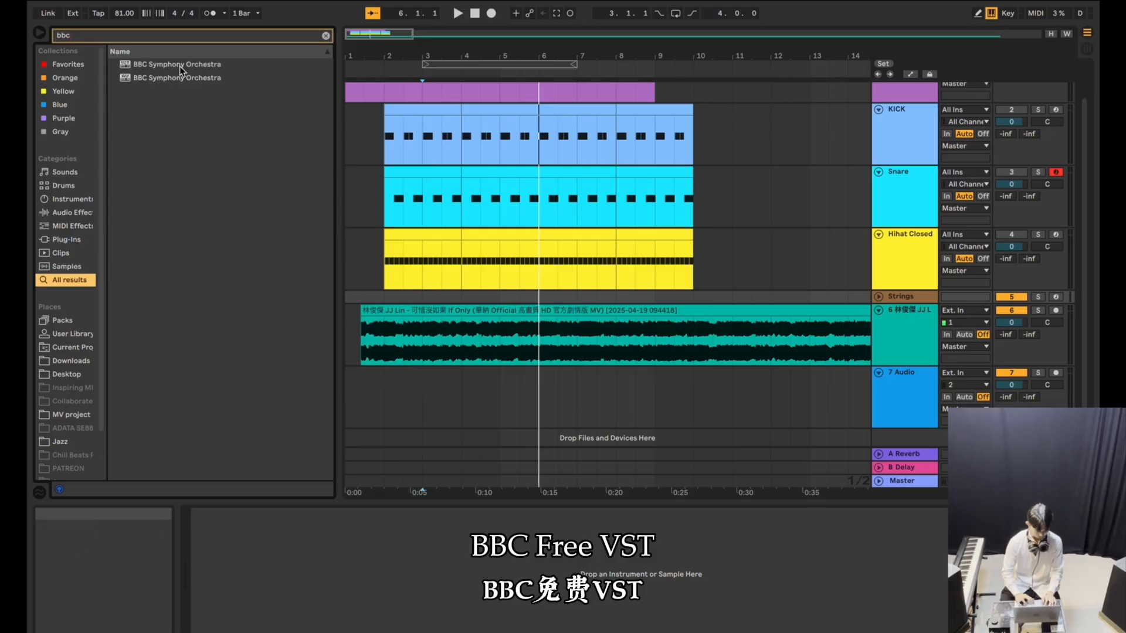
{"action": "left_click", "coordinate": [174, 64]}
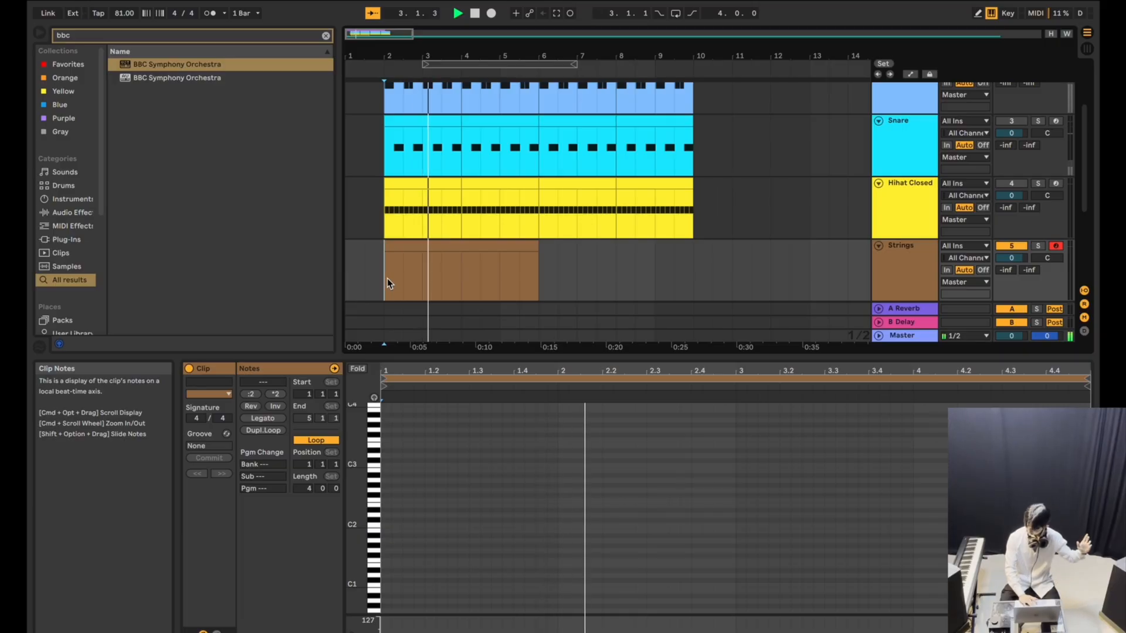
Work out the chords against playback and record the string chords onto the Strings track from bar 2.
{"action": "key", "text": "space"}
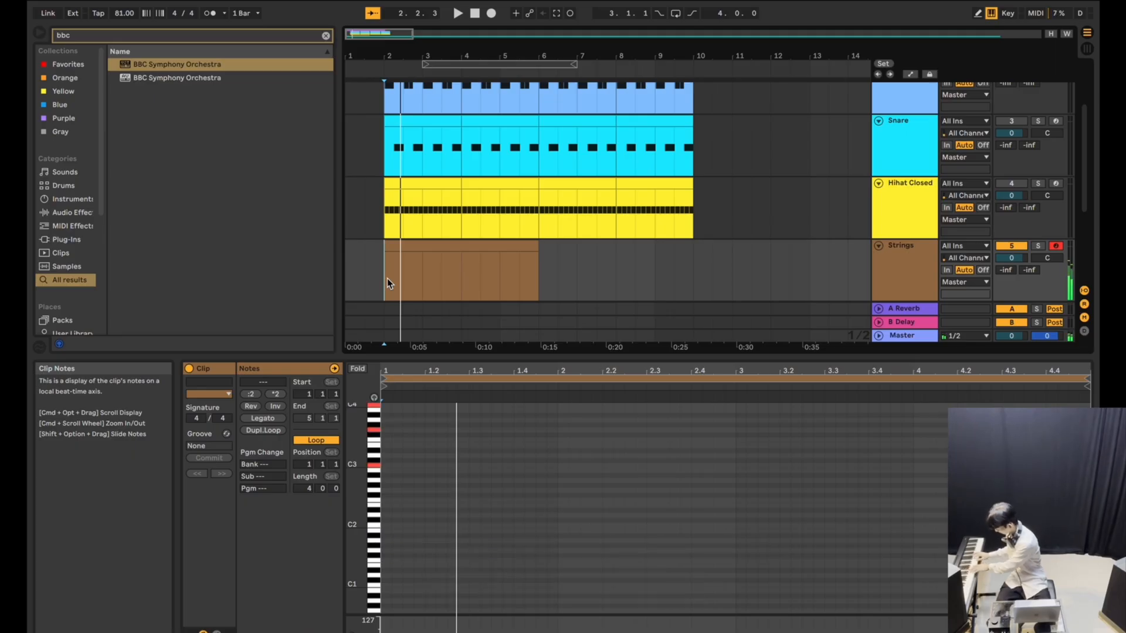
{"action": "key", "text": "space"}
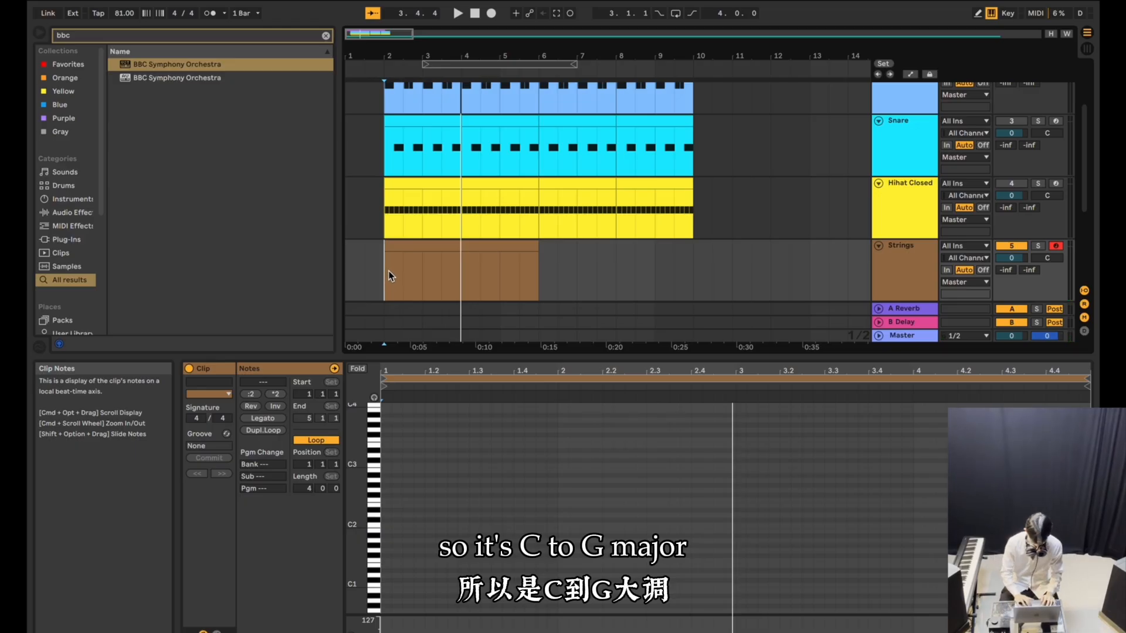
{"action": "key", "text": "F9"}
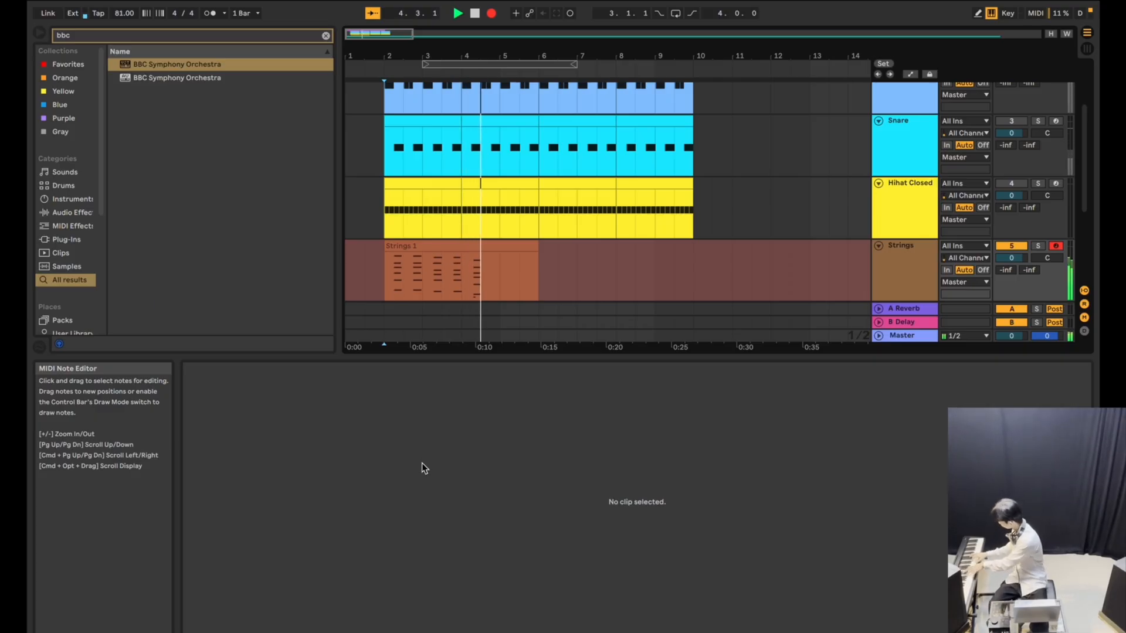
{"action": "key", "text": "space"}
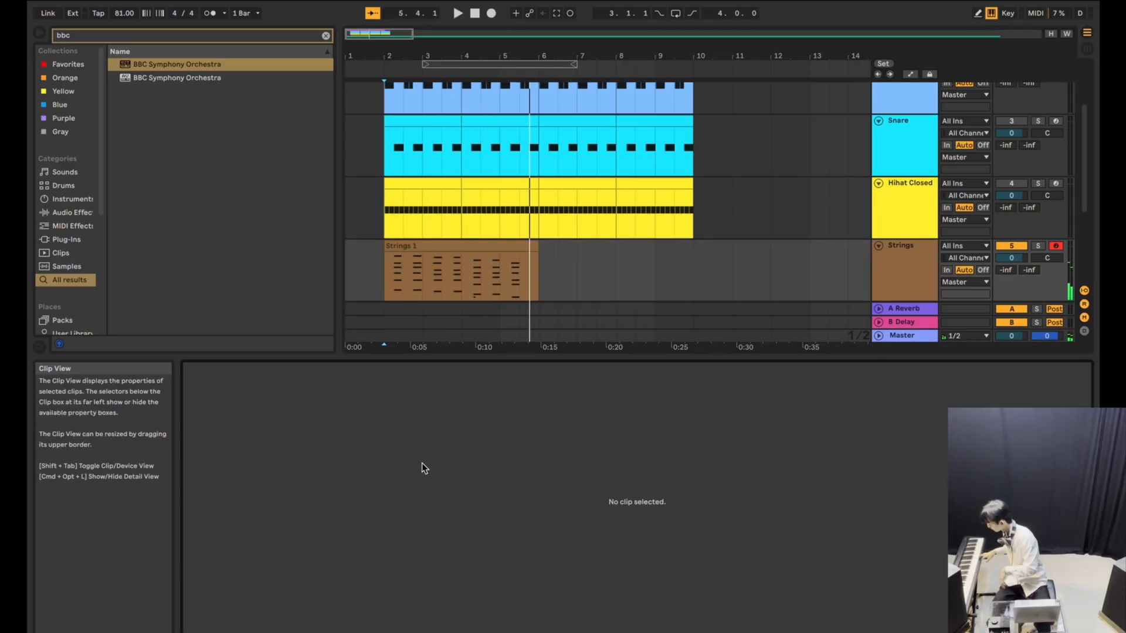
Delete the leftover empty clip end after the recorded Strings part and play back from bar 4.
{"action": "left_click", "coordinate": [536, 258]}
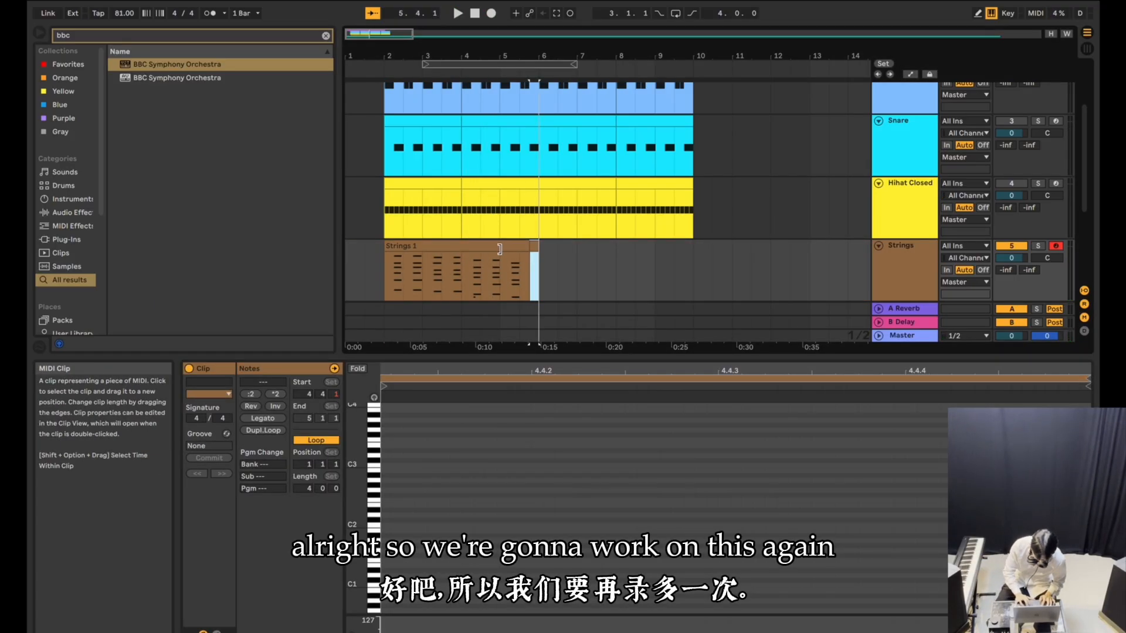
{"action": "left_click", "coordinate": [492, 277]}
{"action": "key", "text": "space"}
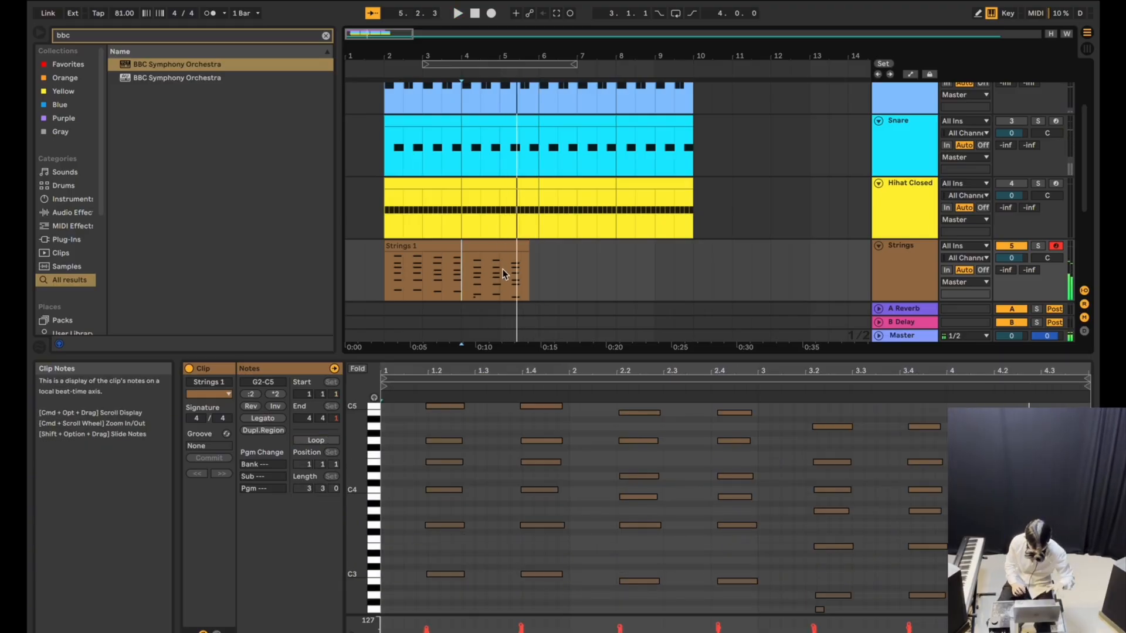
Set the loop range to start at bar 5 with a length of 2 bars and enable punch-in and punch-out.
{"action": "left_click", "coordinate": [502, 271]}
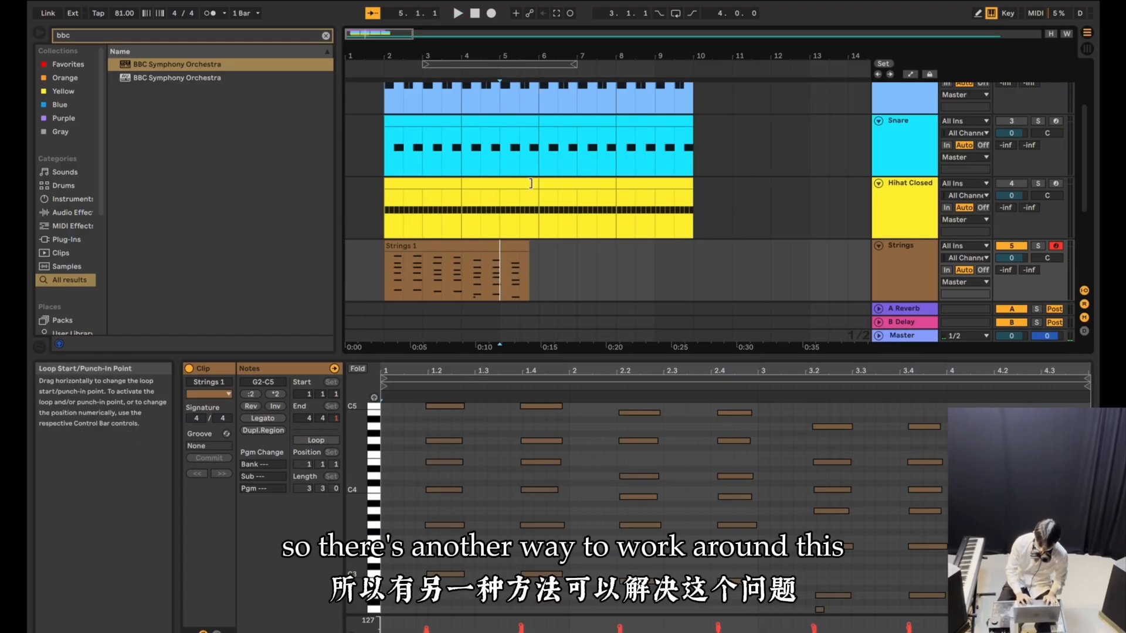
{"action": "left_click_drag", "start_coordinate": [452, 65], "coordinate": [525, 66]}
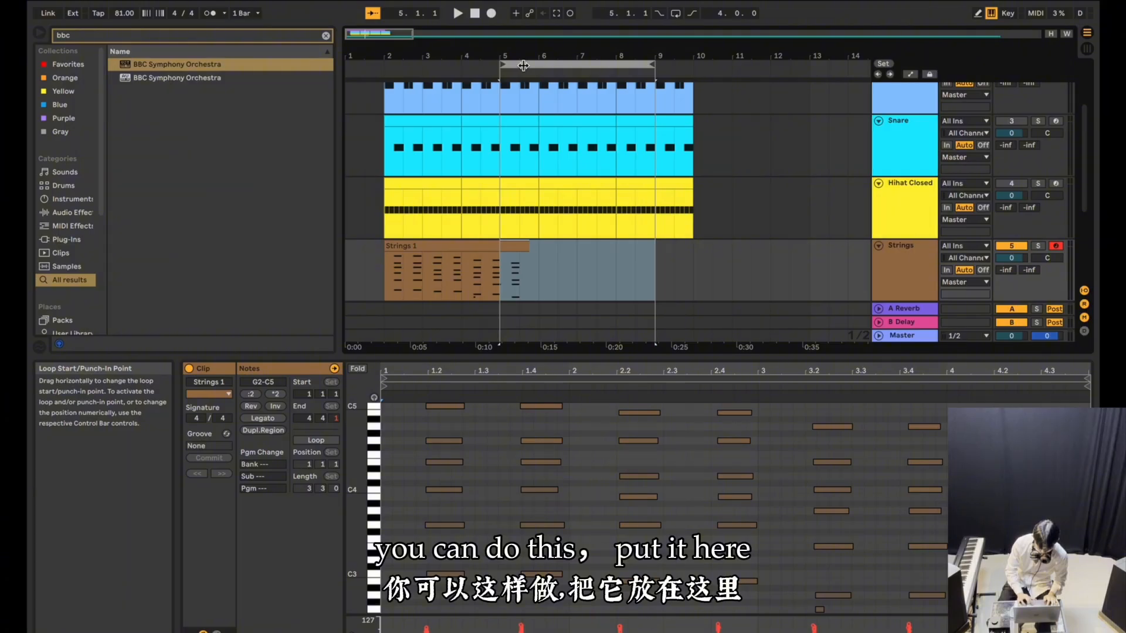
{"action": "left_click_drag", "start_coordinate": [655, 64], "coordinate": [577, 68]}
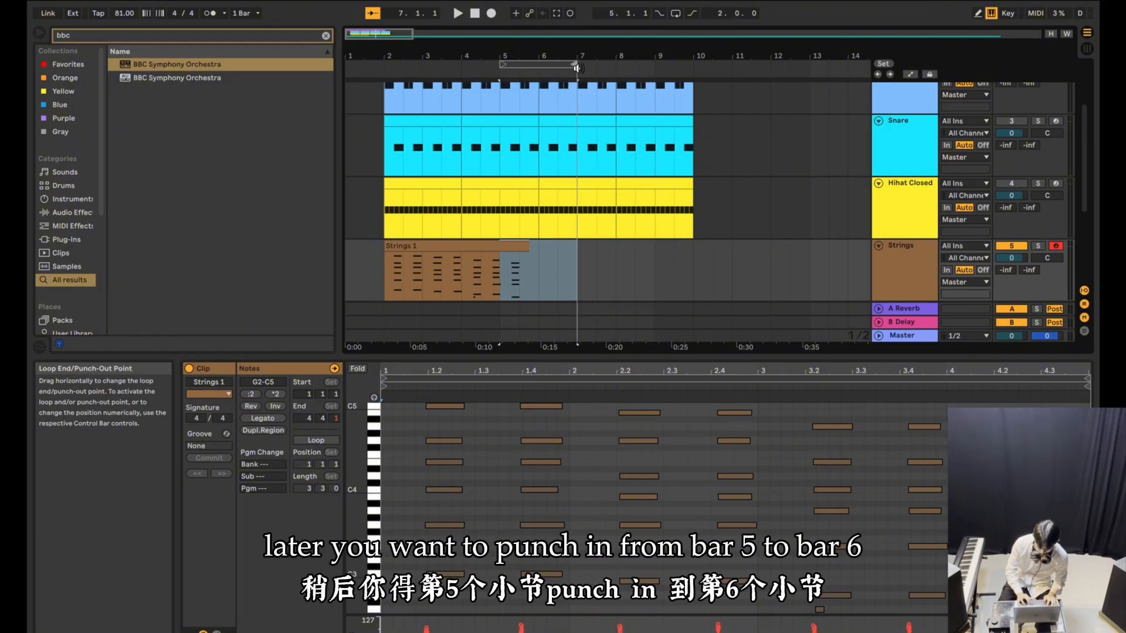
{"action": "left_click", "coordinate": [661, 16]}
{"action": "left_click", "coordinate": [692, 14]}
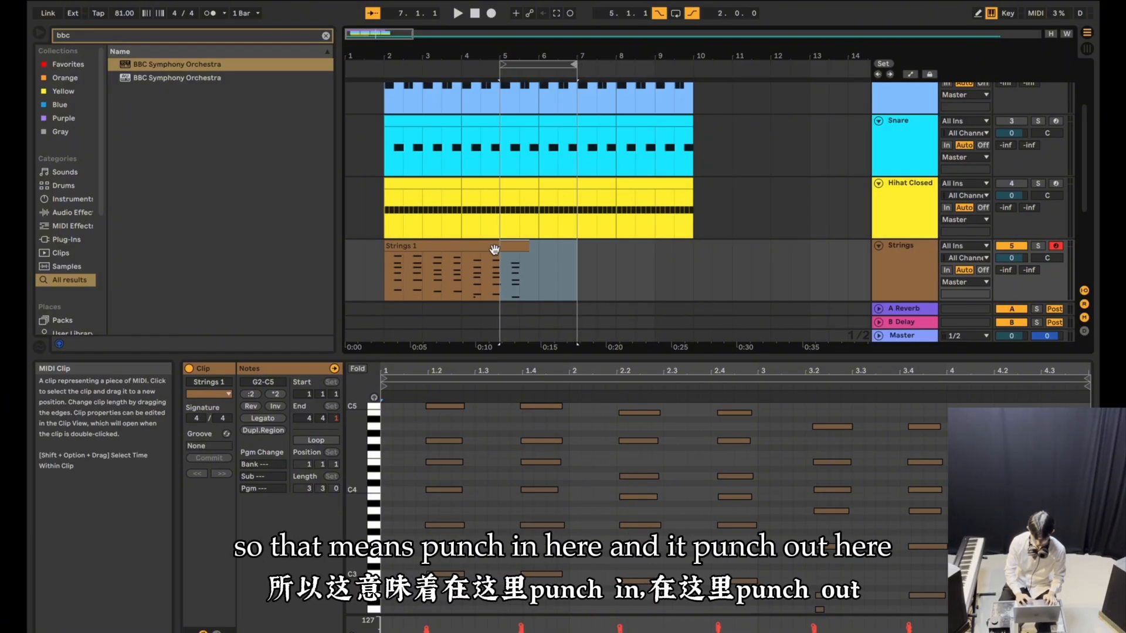
{"action": "scroll", "coordinate": [491, 264], "scroll_direction": "up", "scroll_amount": 6}
{"action": "scroll", "coordinate": [622, 276], "scroll_direction": "down", "scroll_amount": 4}
{"action": "scroll", "coordinate": [595, 279], "scroll_direction": "right", "scroll_amount": 4}
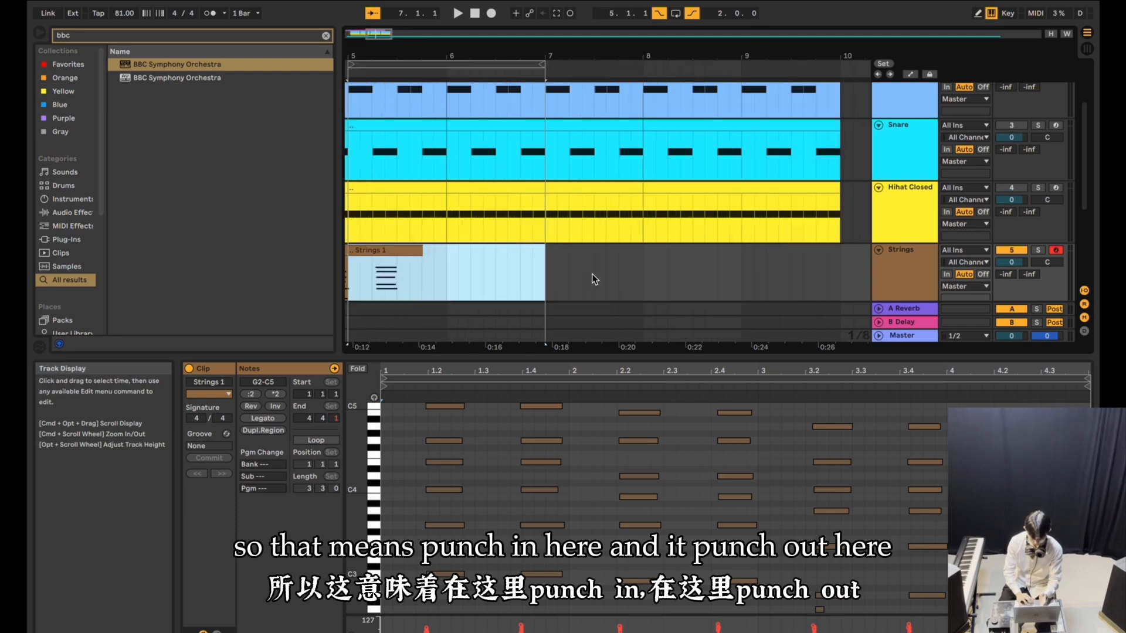
Record the next string notes onto the Strings track, starting from bar 4 so recording punches in at bar 5.
{"action": "scroll", "coordinate": [594, 279], "scroll_direction": "down", "scroll_amount": 5}
{"action": "left_click", "coordinate": [487, 269]}
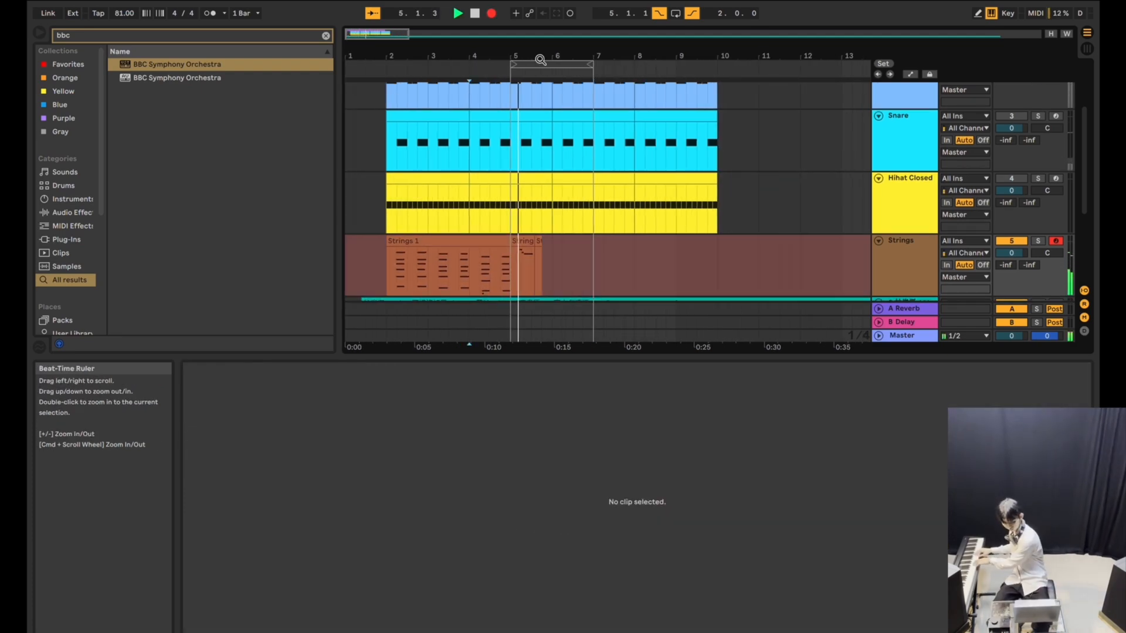
{"action": "key", "text": "space"}
{"action": "left_click", "coordinate": [388, 276]}
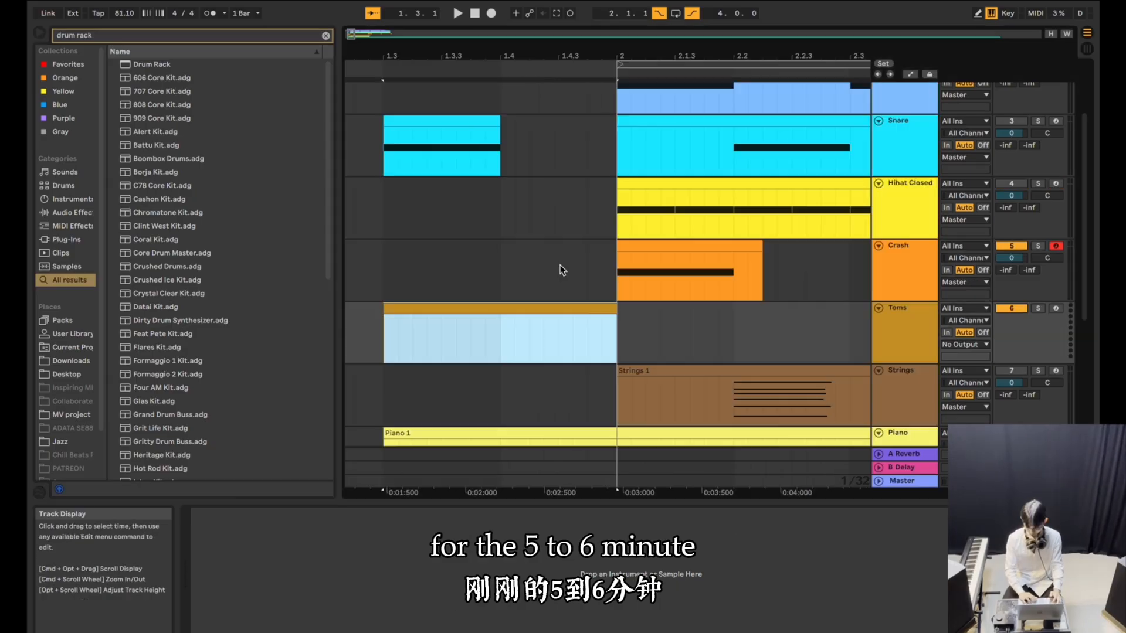
Examine the reference audio clip's warp markers to check how its transients line up with the grid.
{"action": "scroll", "coordinate": [561, 270], "scroll_direction": "right", "scroll_amount": 2}
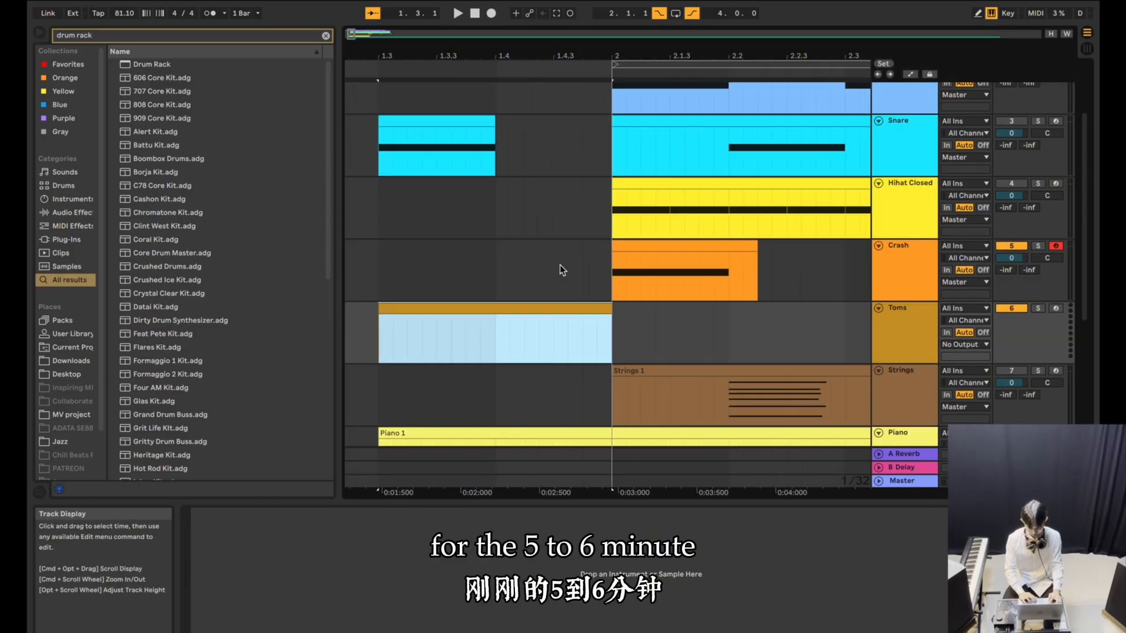
{"action": "scroll", "coordinate": [560, 270], "scroll_direction": "down", "scroll_amount": 1}
{"action": "scroll", "coordinate": [561, 270], "scroll_direction": "down", "scroll_amount": 3}
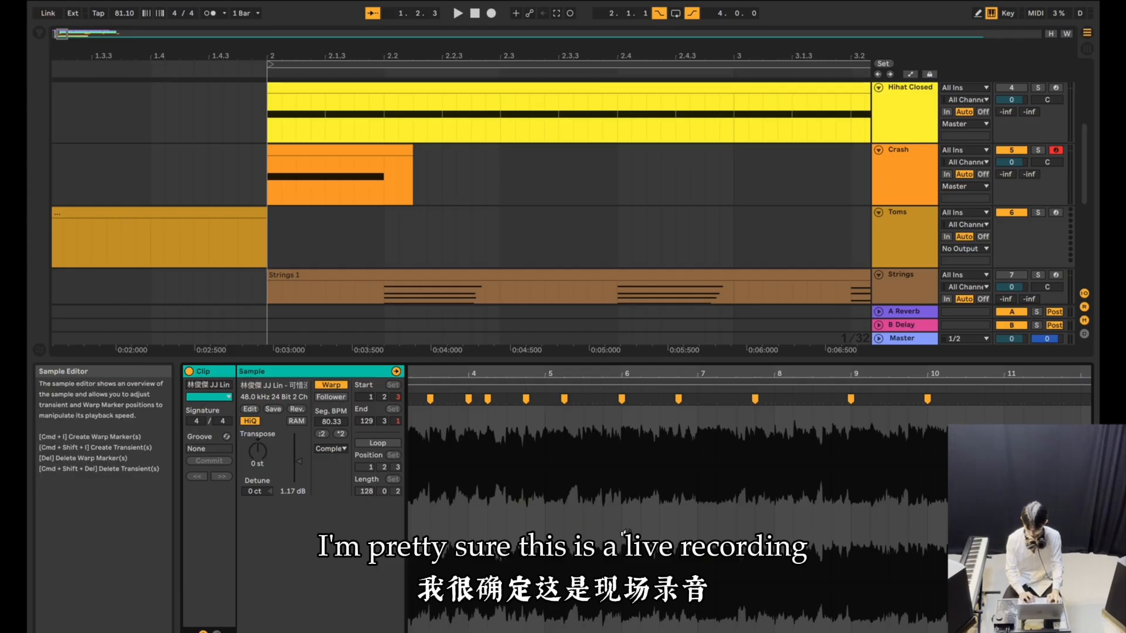
{"action": "scroll", "coordinate": [522, 514], "scroll_direction": "left", "scroll_amount": 1}
{"action": "scroll", "coordinate": [522, 515], "scroll_direction": "left", "scroll_amount": 5}
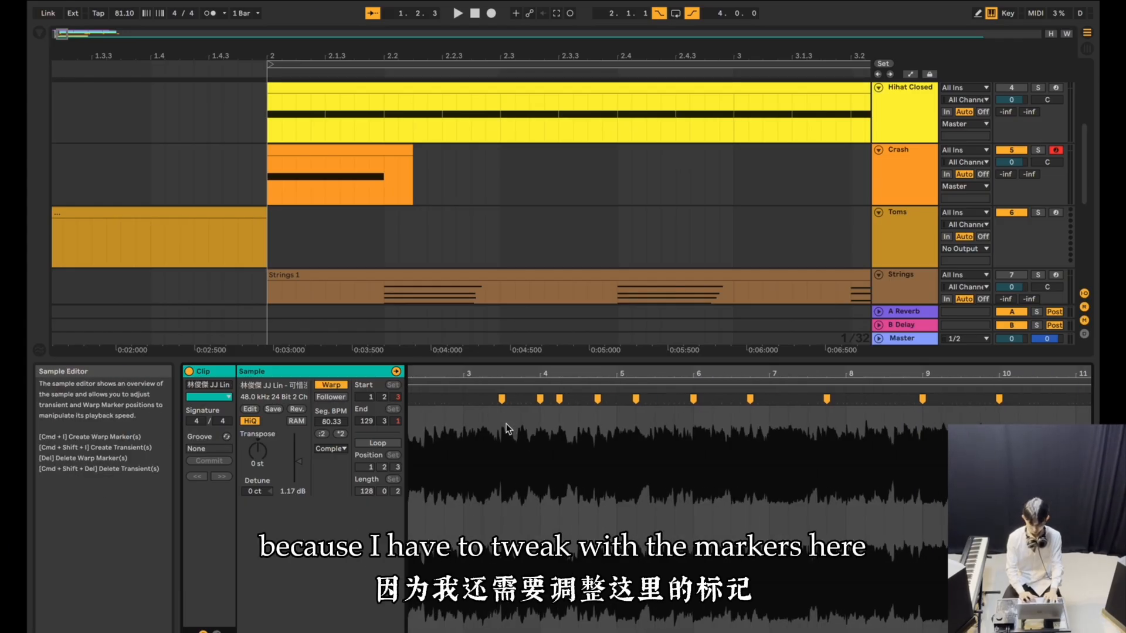
{"action": "scroll", "coordinate": [514, 435], "scroll_direction": "up", "scroll_amount": 5}
{"action": "scroll", "coordinate": [515, 435], "scroll_direction": "up", "scroll_amount": 5}
{"action": "scroll", "coordinate": [590, 432], "scroll_direction": "right", "scroll_amount": 5}
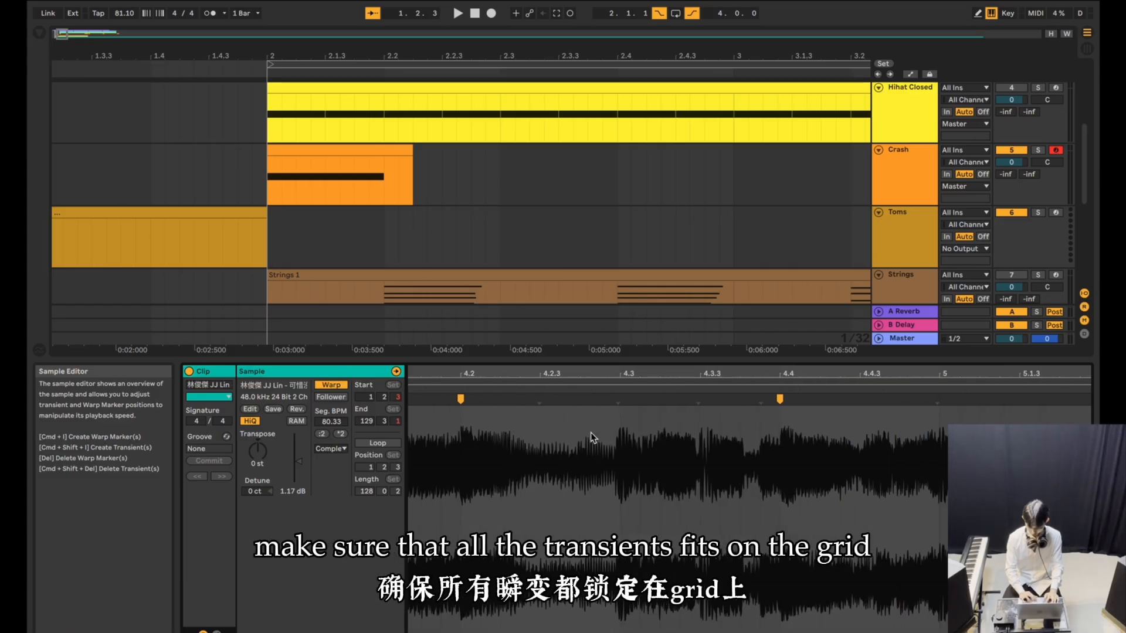
{"action": "scroll", "coordinate": [360, 186], "scroll_direction": "down", "scroll_amount": 5}
{"action": "scroll", "coordinate": [491, 184], "scroll_direction": "up", "scroll_amount": 5}
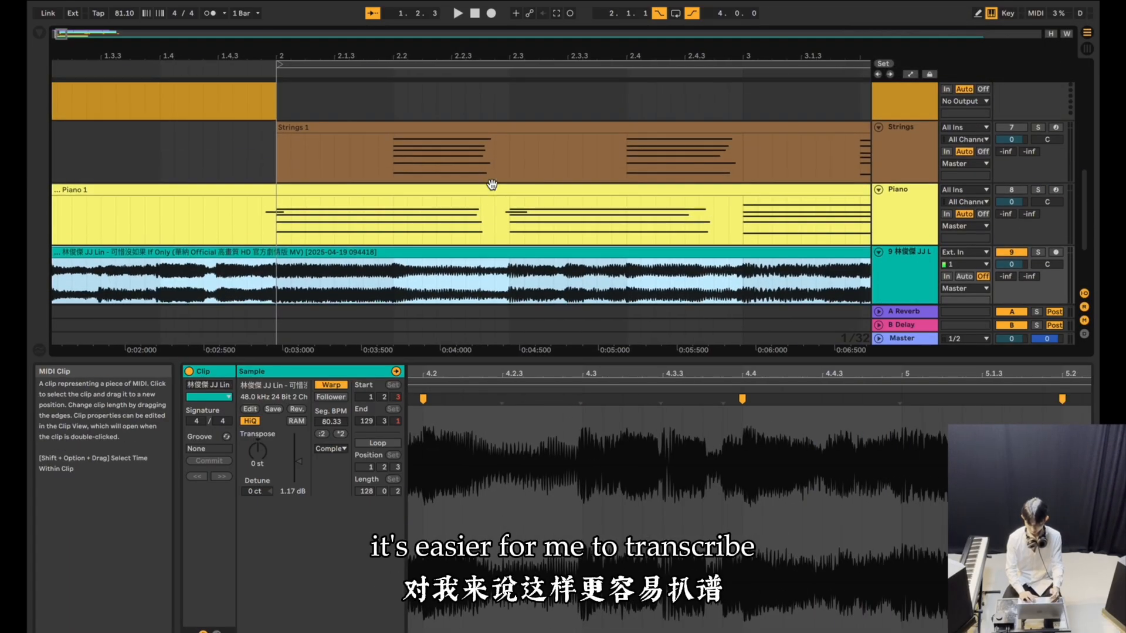
Review the Crash hits at bars 6 and 2, and listen repeatedly to the fill from beat 1.3 at the Toms clip's start.
{"action": "scroll", "coordinate": [463, 203], "scroll_direction": "down", "scroll_amount": 5}
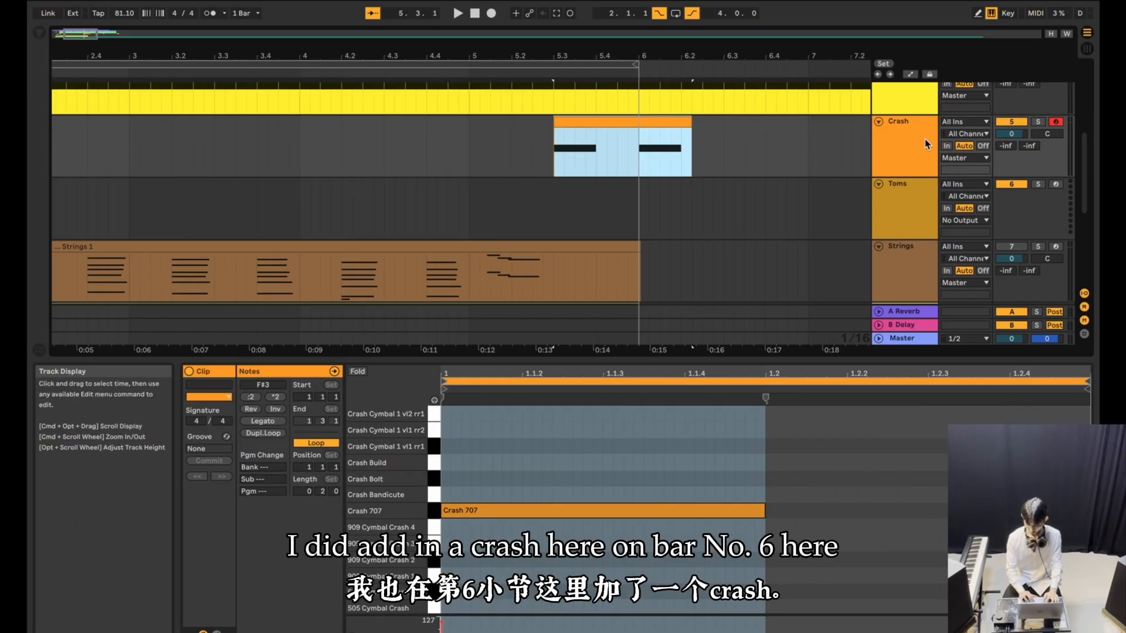
{"action": "scroll", "coordinate": [781, 127], "scroll_direction": "left", "scroll_amount": 3}
{"action": "scroll", "coordinate": [160, 152], "scroll_direction": "left", "scroll_amount": 3}
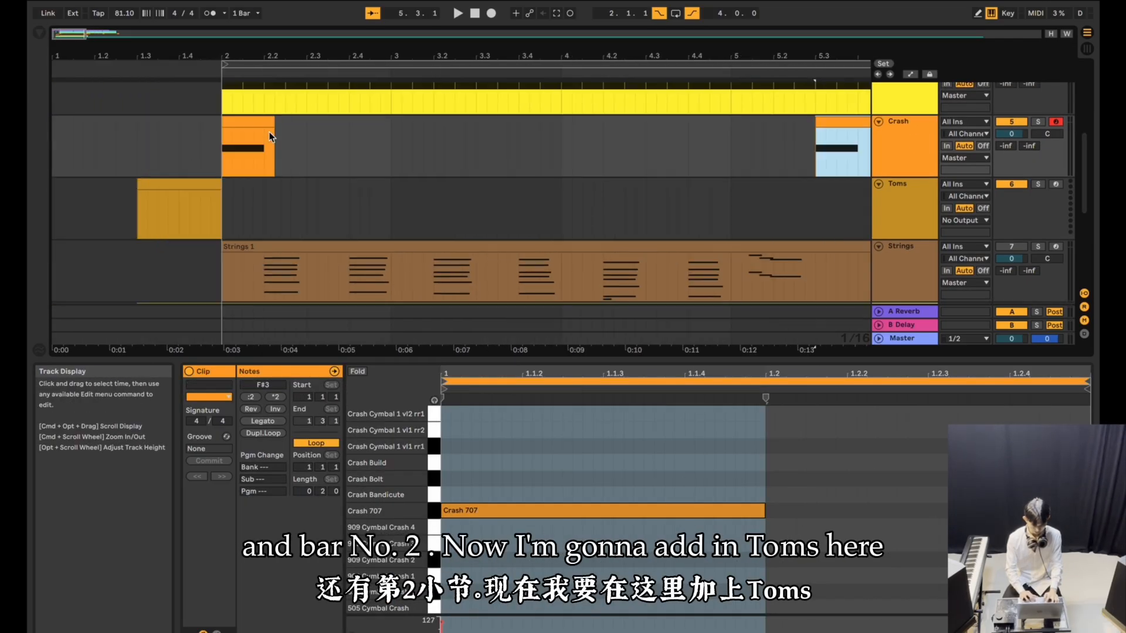
{"action": "scroll", "coordinate": [161, 151], "scroll_direction": "down", "scroll_amount": 1}
{"action": "scroll", "coordinate": [336, 185], "scroll_direction": "down", "scroll_amount": 1}
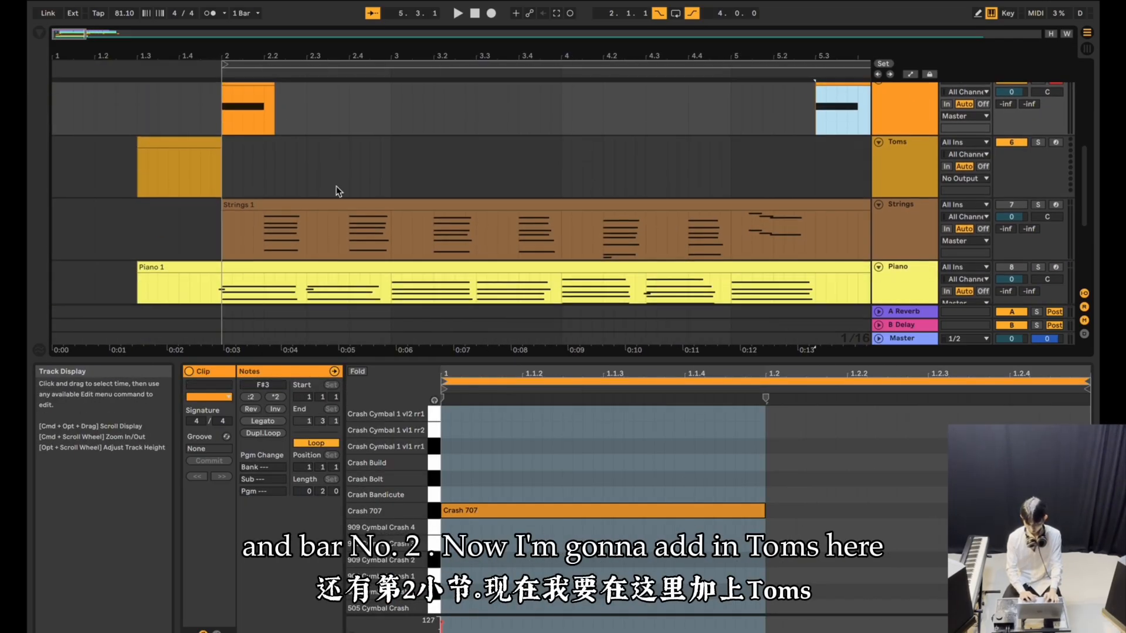
{"action": "left_click", "coordinate": [928, 164]}
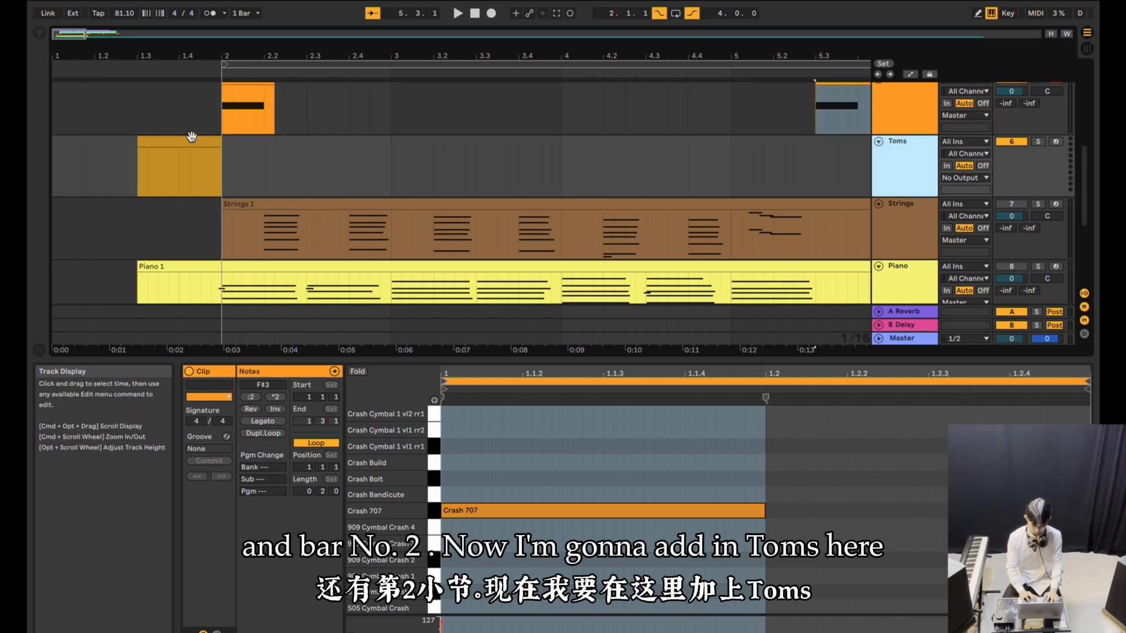
{"action": "left_click", "coordinate": [134, 175]}
{"action": "key", "text": "space"}
{"action": "key", "text": "space"}
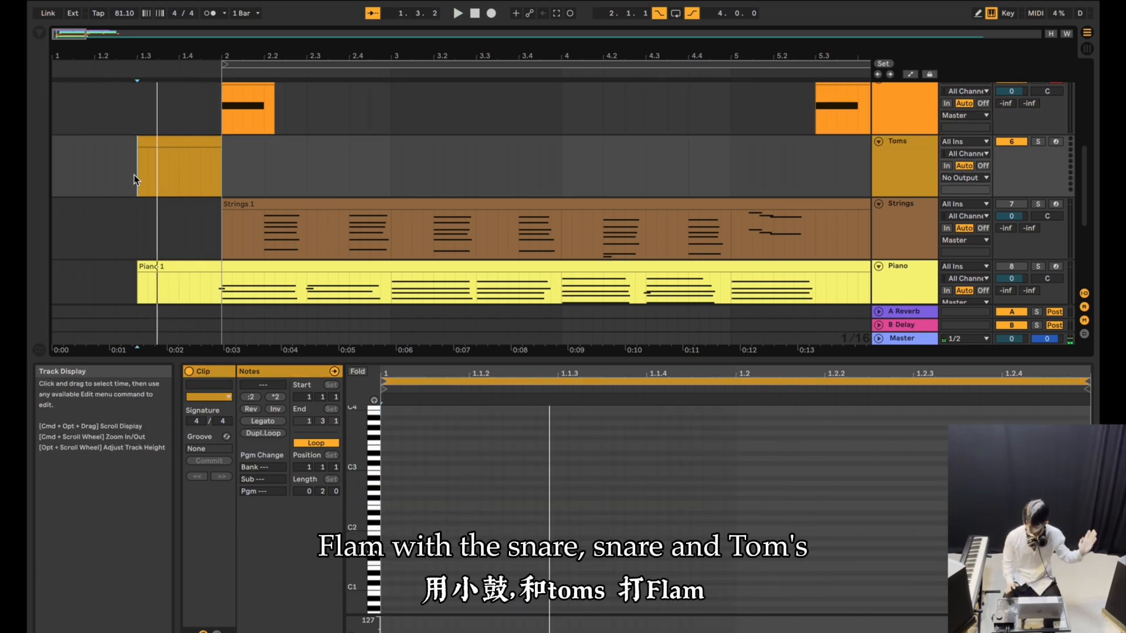
{"action": "key", "text": "space"}
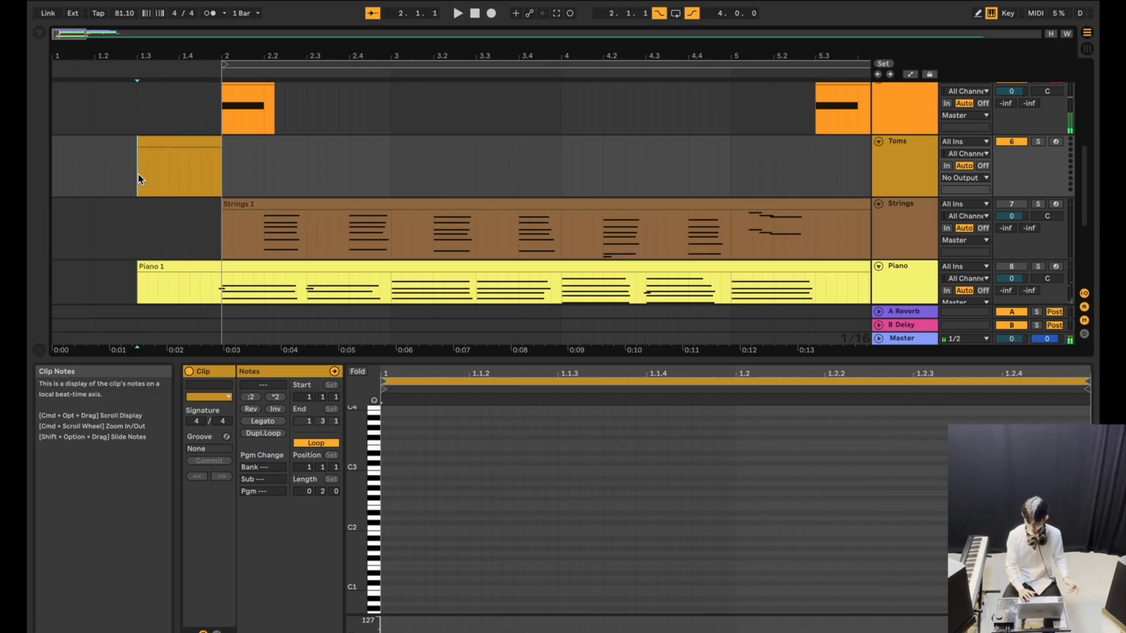
{"action": "key", "text": "space"}
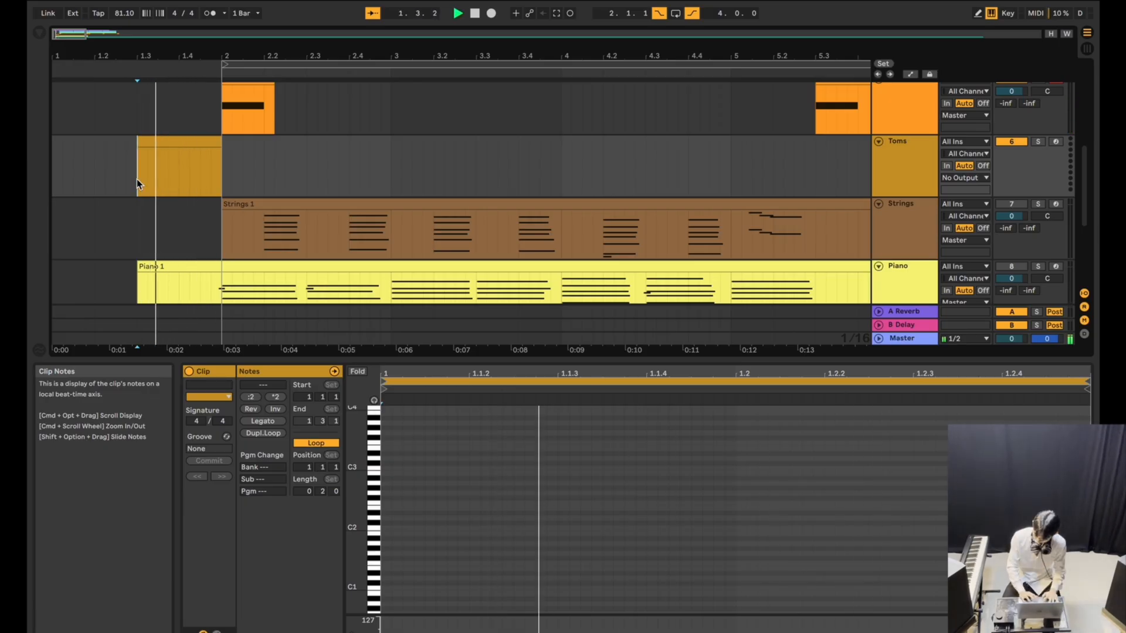
{"action": "key", "text": "space"}
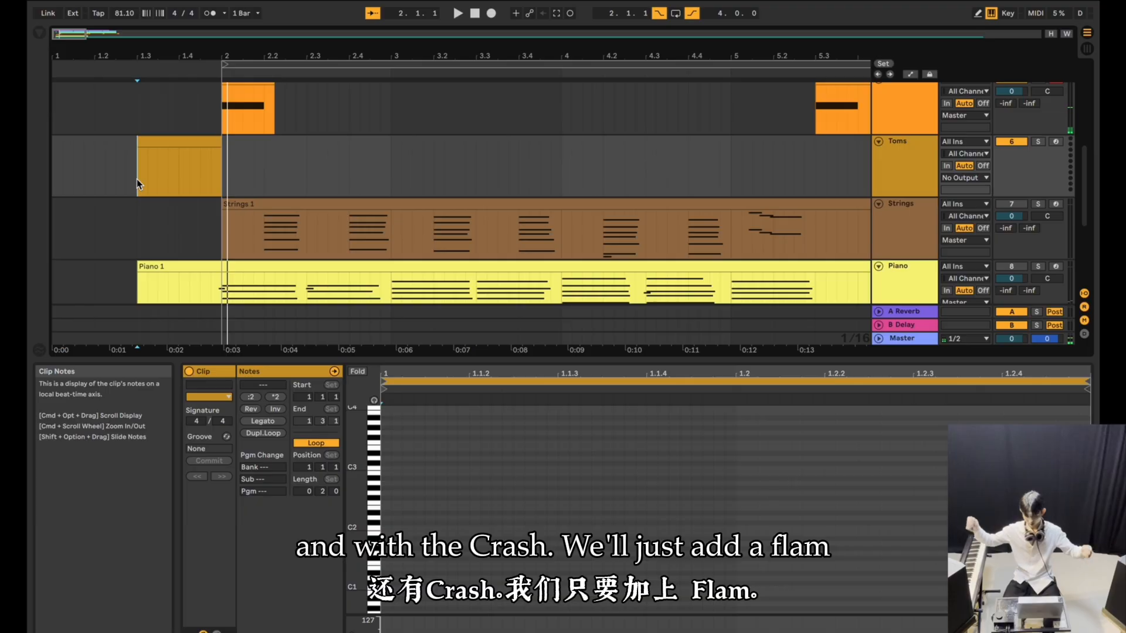
Nudge the Snare clip at beat 1.3 slightly earlier, just off the grid, to create a flam.
{"action": "left_click", "coordinate": [135, 162]}
{"action": "scroll", "coordinate": [135, 162], "scroll_direction": "up", "scroll_amount": 5}
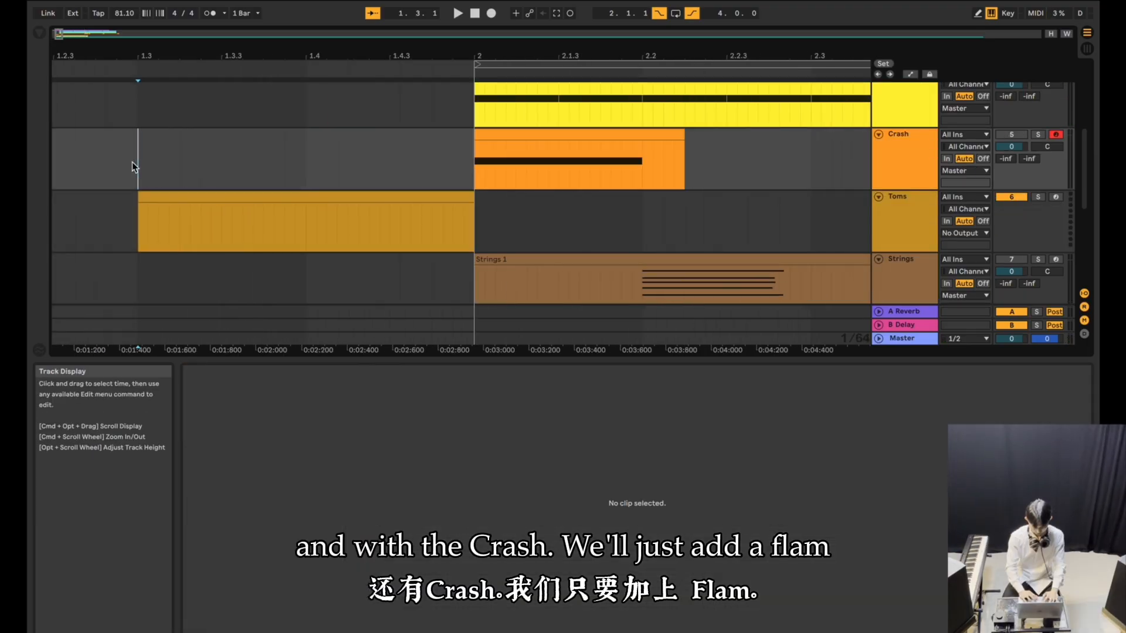
{"action": "scroll", "coordinate": [137, 177], "scroll_direction": "up", "scroll_amount": 5}
{"action": "scroll", "coordinate": [160, 176], "scroll_direction": "up", "scroll_amount": 5}
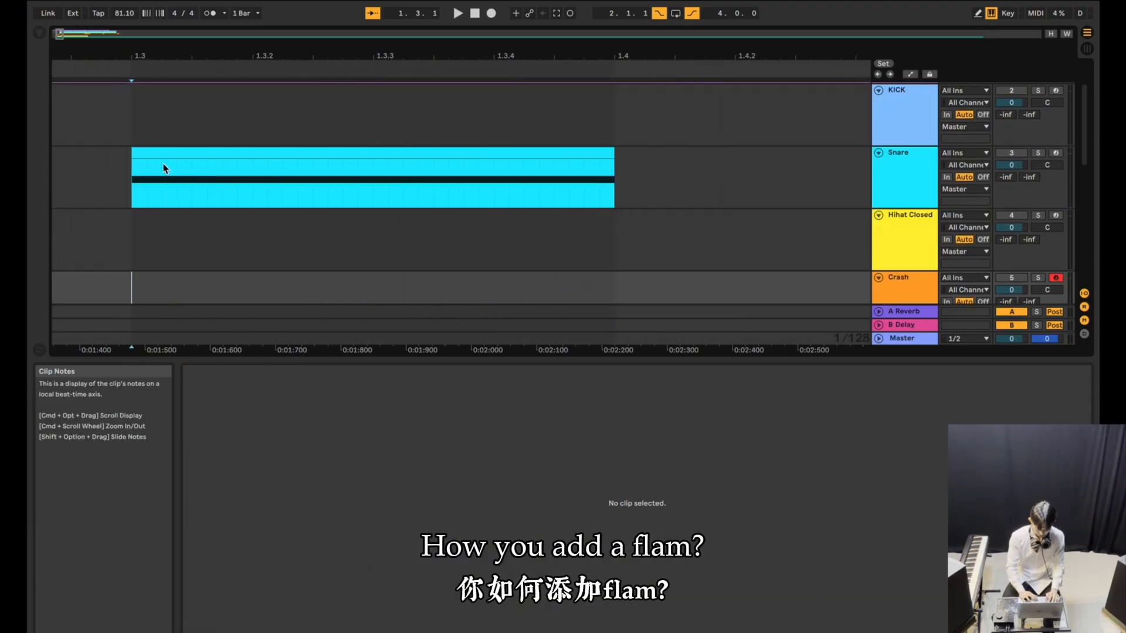
{"action": "left_click", "coordinate": [158, 153]}
{"action": "left_click_drag", "start_coordinate": [157, 159], "coordinate": [157, 154]}
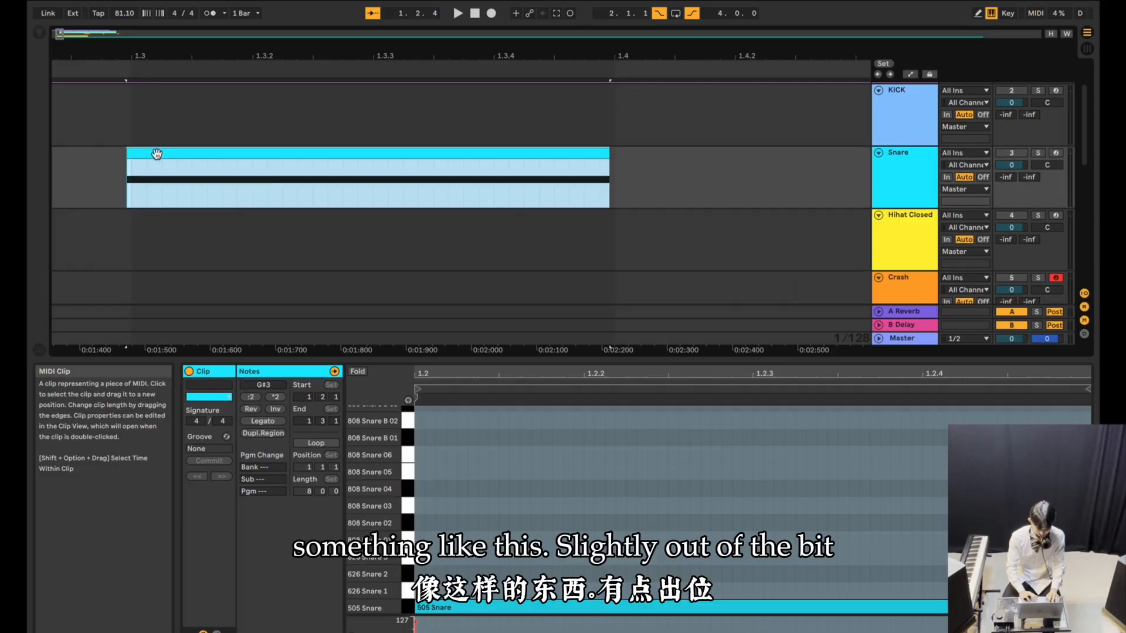
{"action": "scroll", "coordinate": [164, 180], "scroll_direction": "down", "scroll_amount": 3}
{"action": "scroll", "coordinate": [166, 223], "scroll_direction": "down", "scroll_amount": 2}
Insert a Drum Rack on the Toms track.
{"action": "left_click", "coordinate": [184, 221]}
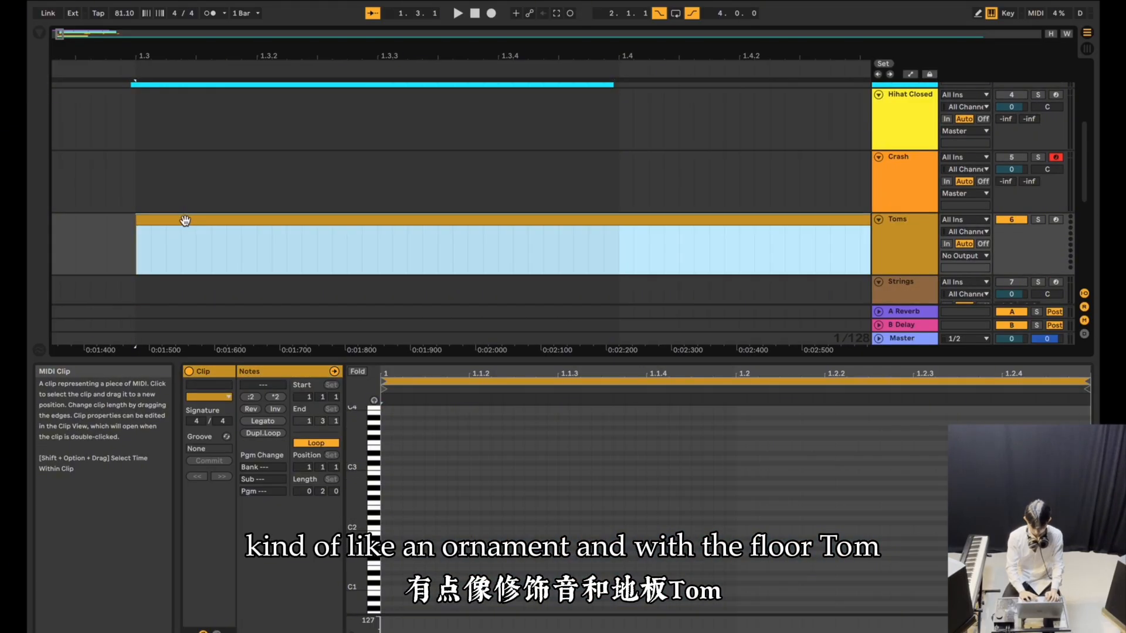
{"action": "left_click", "coordinate": [897, 243]}
{"action": "left_click", "coordinate": [1020, 632]}
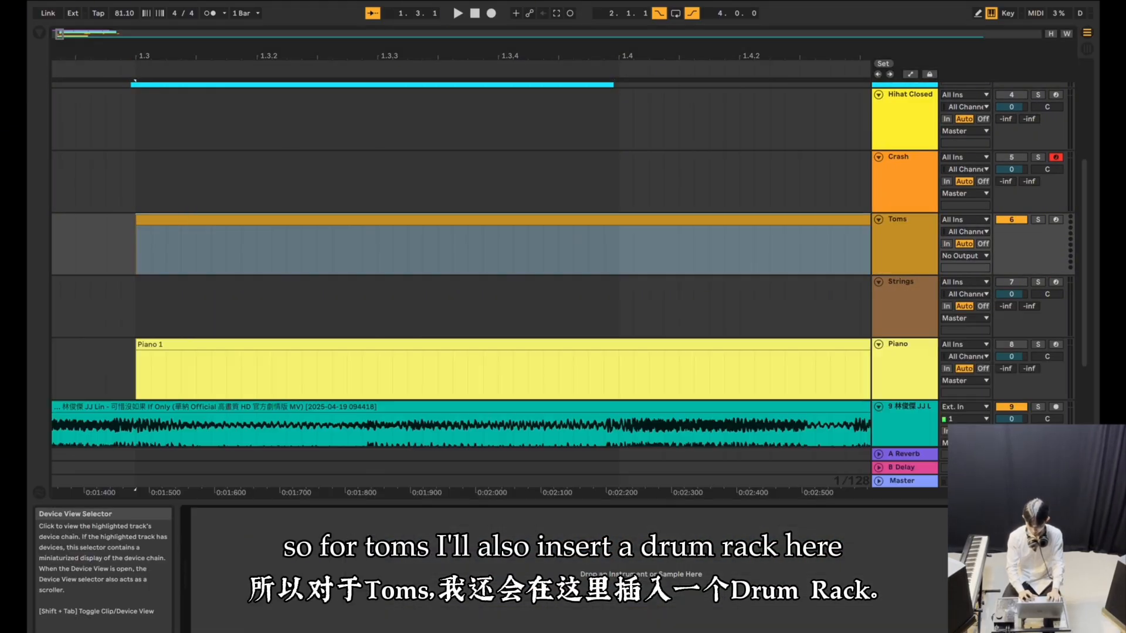
{"action": "left_click", "coordinate": [39, 33]}
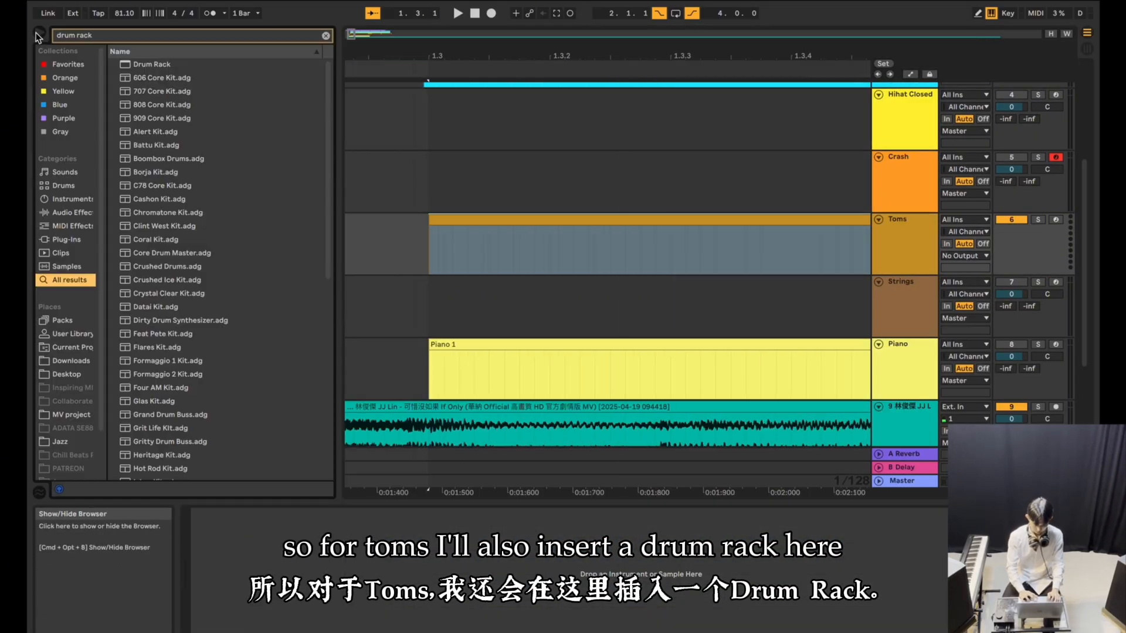
{"action": "double_click", "coordinate": [143, 63]}
Search the samples for "tom" and load the run of tom samples ending at Tom Sister ST.wav into the Drum Rack from pad C1.
{"action": "double_click", "coordinate": [122, 37]}
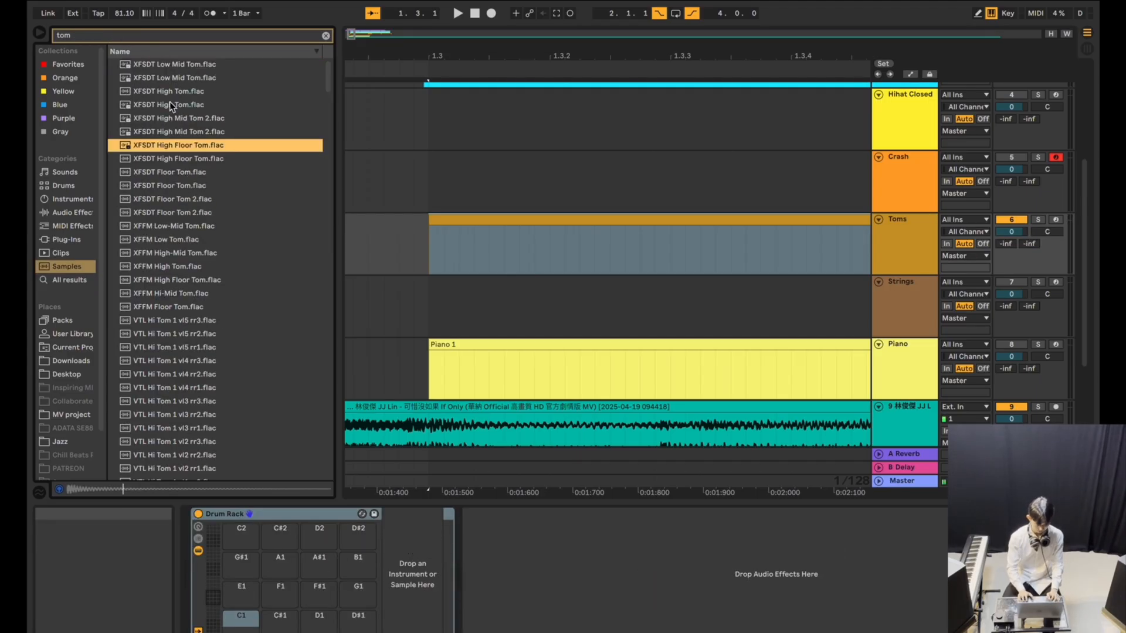
{"action": "key", "text": "Down"}
{"action": "left_click", "coordinate": [163, 66]}
{"action": "scroll", "coordinate": [177, 331], "scroll_direction": "down", "scroll_amount": 20}
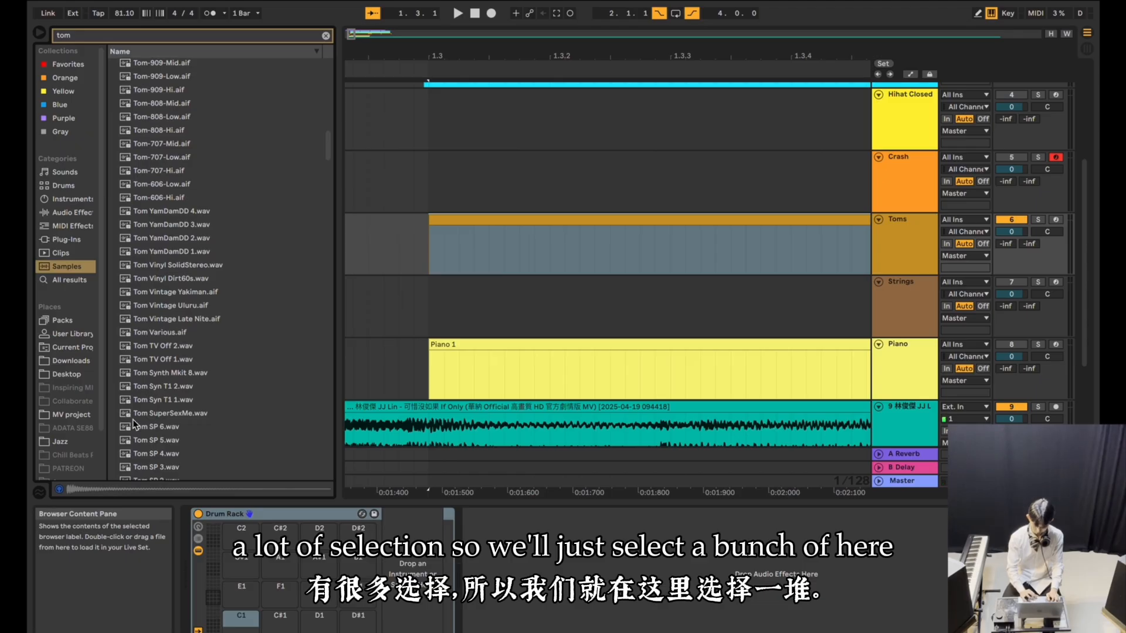
{"action": "scroll", "coordinate": [142, 446], "scroll_direction": "down", "scroll_amount": 5}
{"action": "left_click", "coordinate": [142, 404], "text": "shift"}
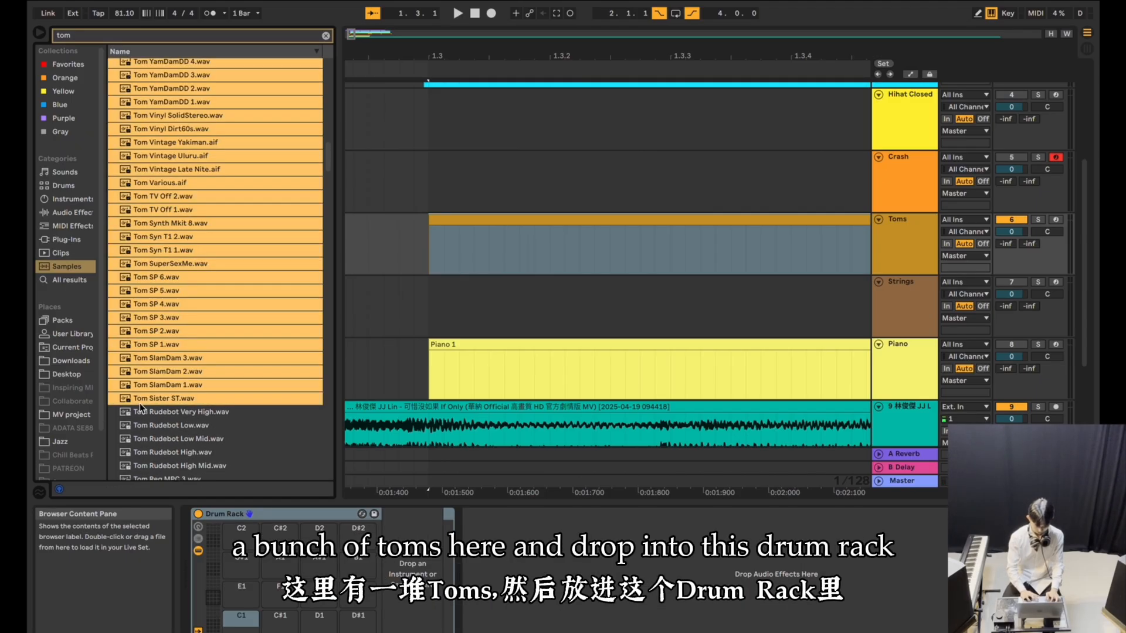
{"action": "left_click_drag", "start_coordinate": [142, 404], "coordinate": [239, 615]}
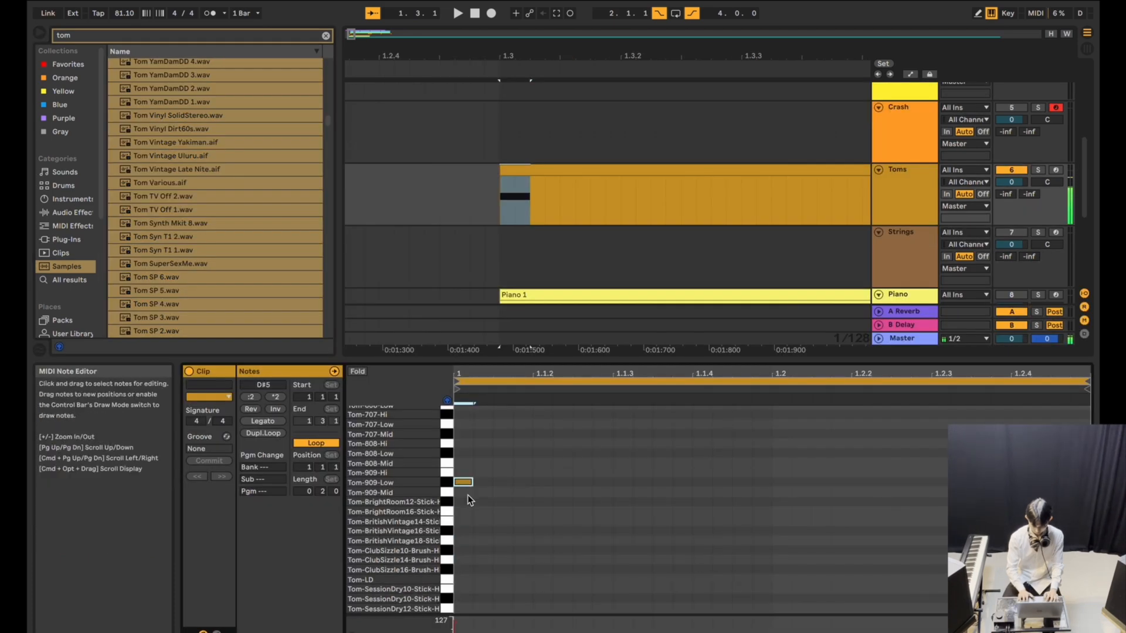
Move the first note of the Toms clip up to another tom sample and check the drum parts during playback.
{"action": "key", "text": "Up"}
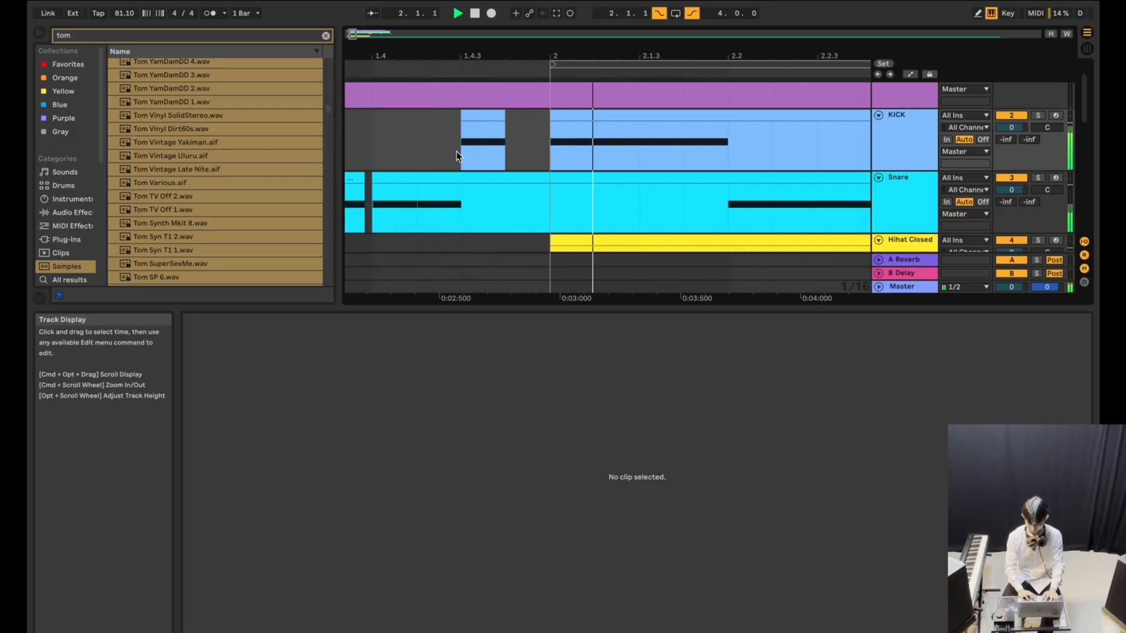
{"action": "scroll", "coordinate": [456, 151], "scroll_direction": "down", "scroll_amount": 1}
{"action": "scroll", "coordinate": [515, 139], "scroll_direction": "down", "scroll_amount": 4}
{"action": "scroll", "coordinate": [515, 140], "scroll_direction": "down", "scroll_amount": 3}
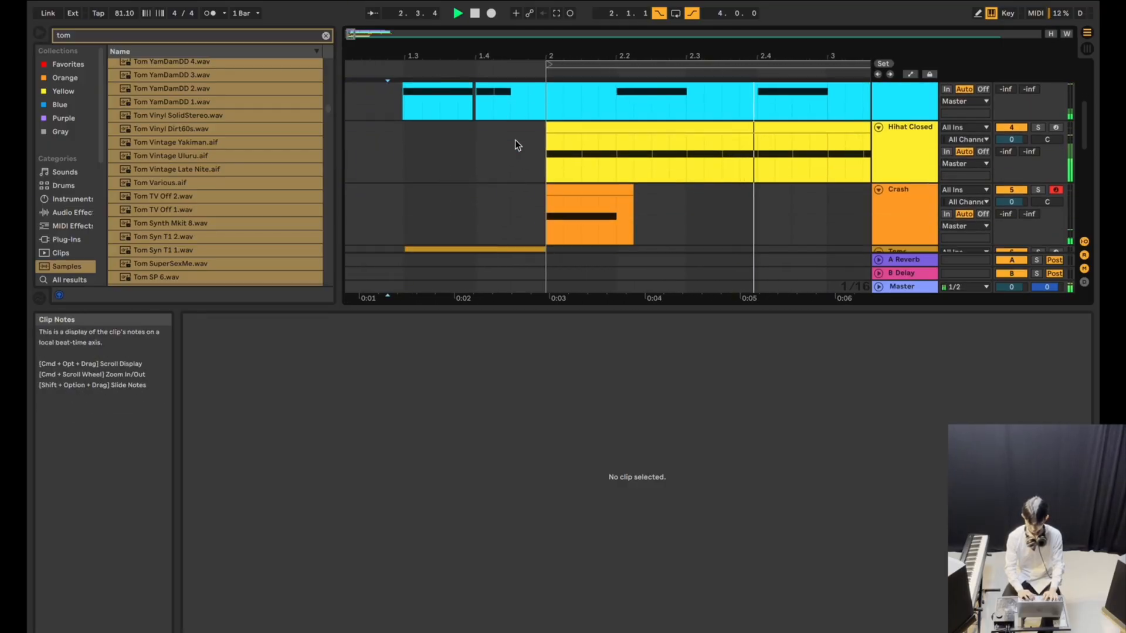
{"action": "scroll", "coordinate": [515, 139], "scroll_direction": "down", "scroll_amount": 2}
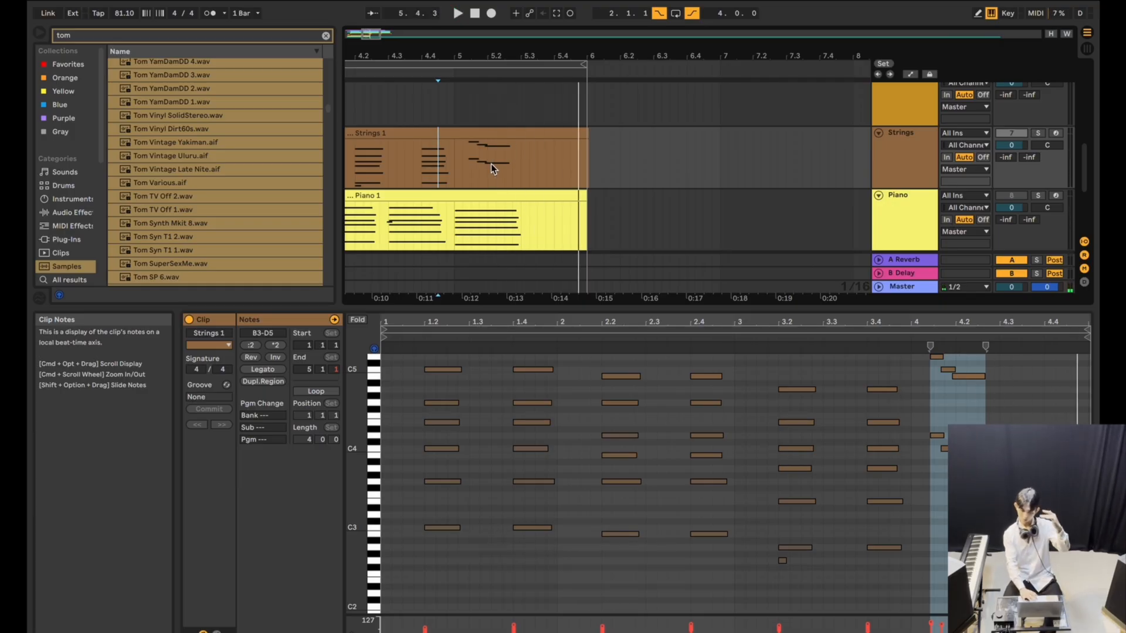
Listen repeatedly to the passage through bar 5 to make out the bass part.
{"action": "key", "text": "space"}
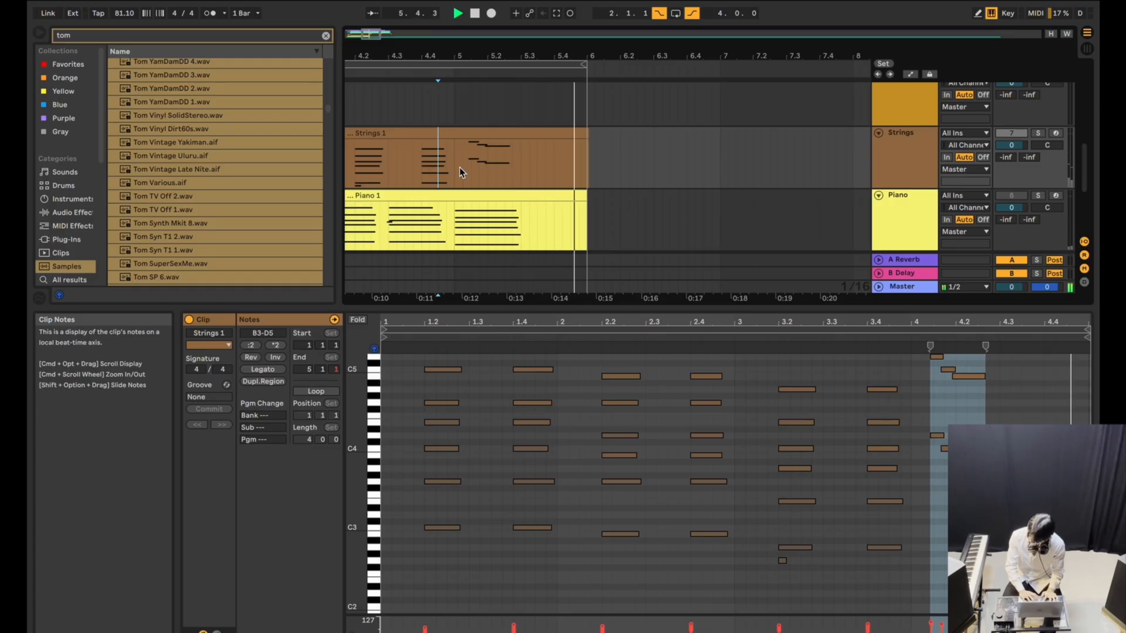
{"action": "key", "text": "space"}
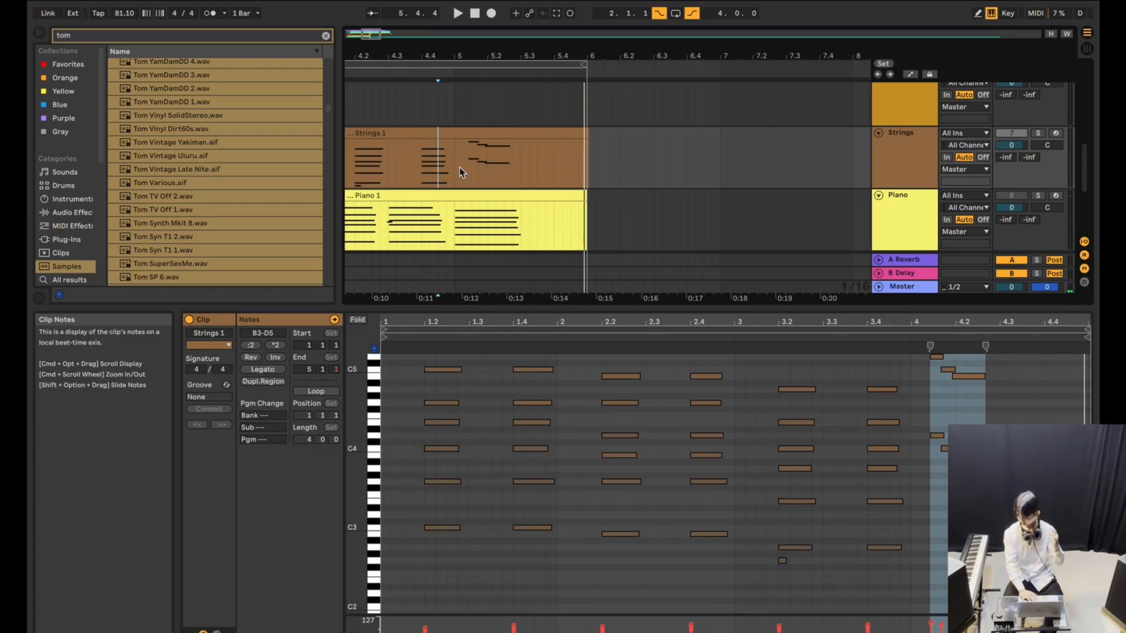
{"action": "key", "text": "space"}
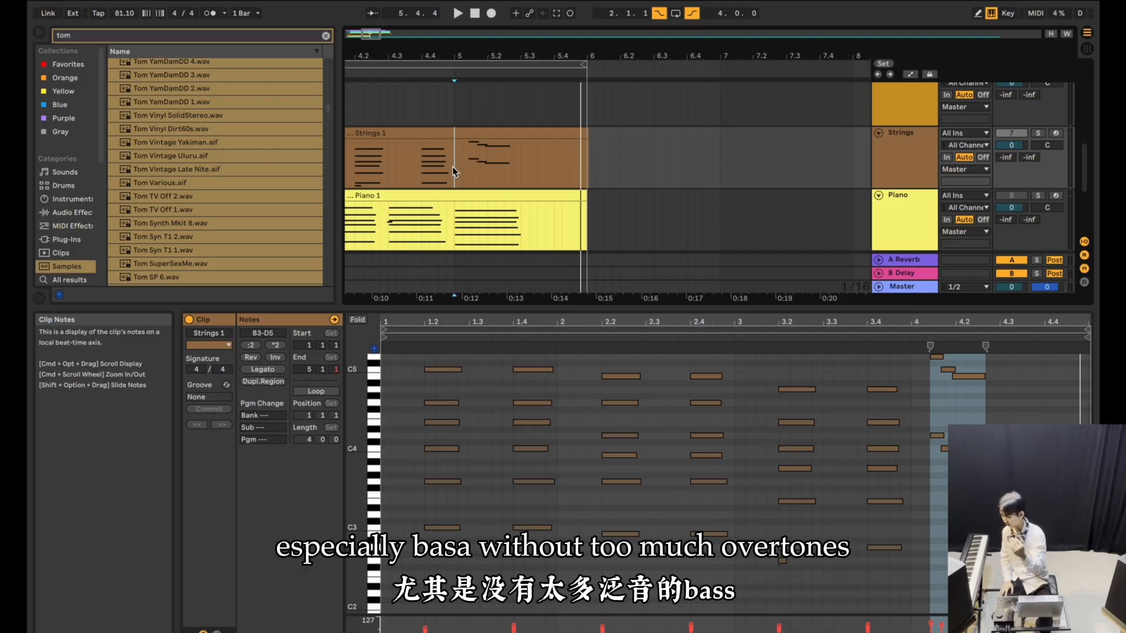
Listen again to the passage from bar 4 into bar 5 to identify the unclear bass note.
{"action": "left_click", "coordinate": [355, 175]}
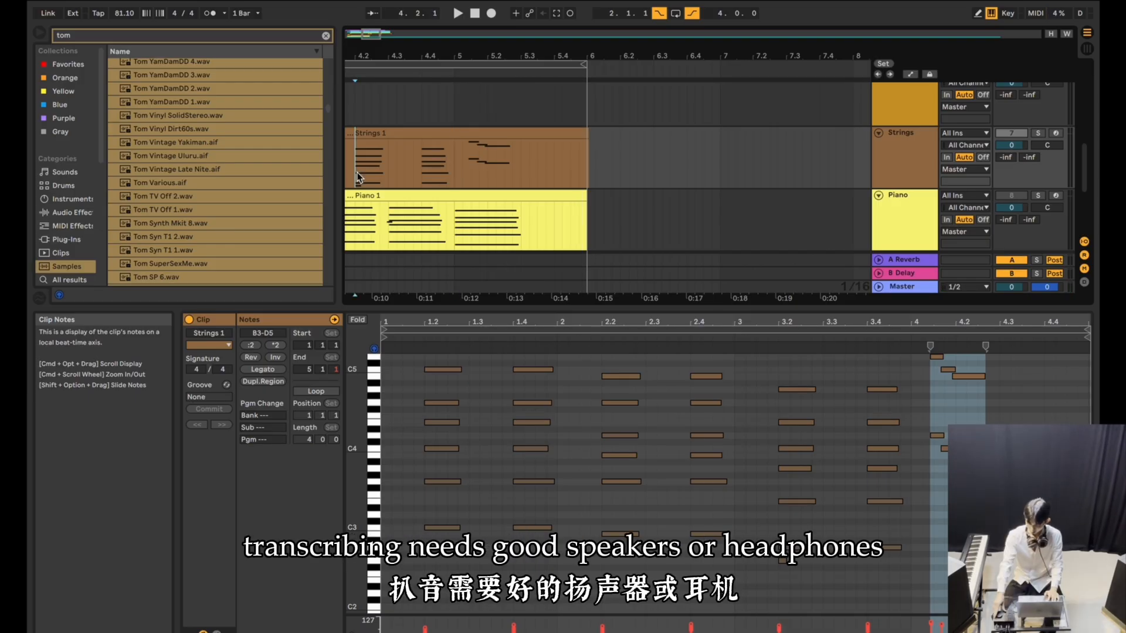
{"action": "left_click", "coordinate": [454, 170]}
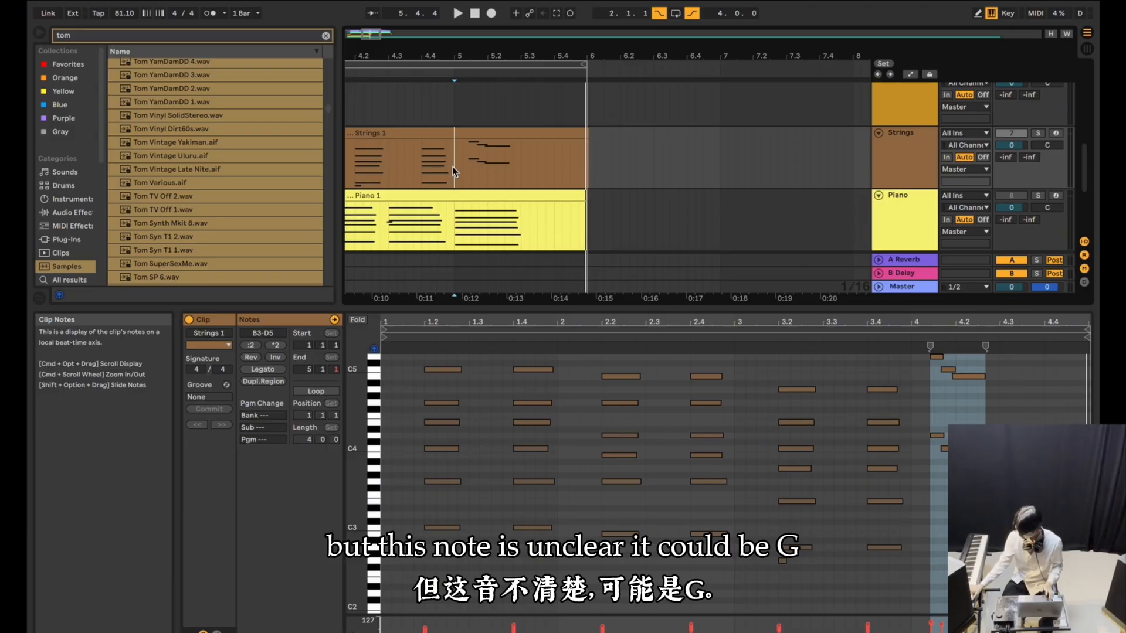
{"action": "key", "text": "space"}
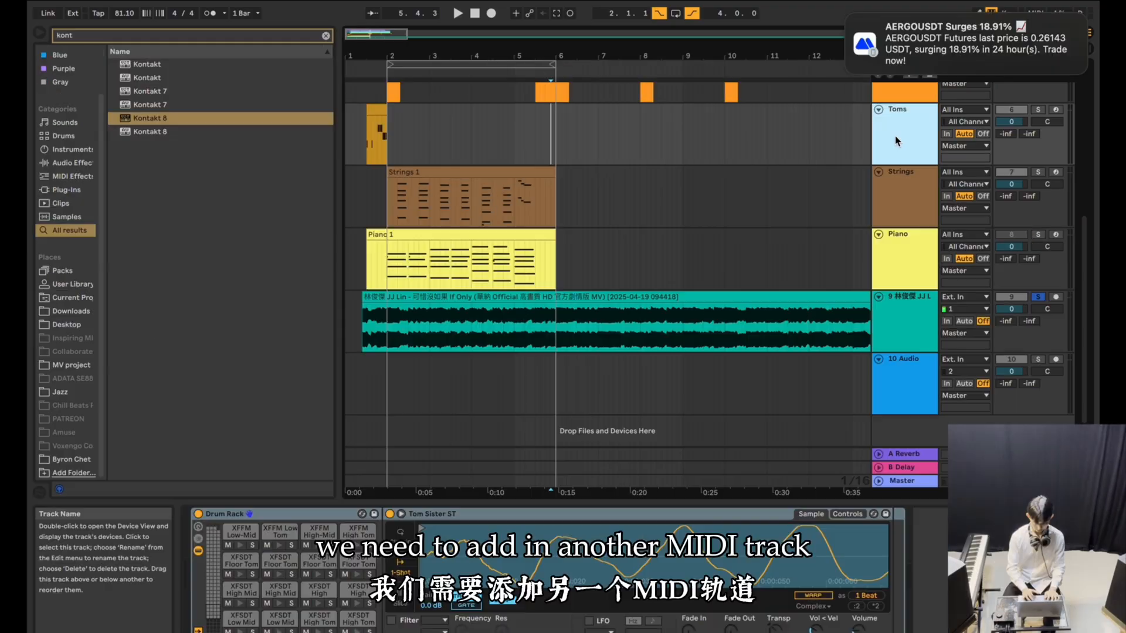
Insert a MIDI track below Toms and rename it Bass Guitar.
{"action": "key", "text": "super+shift+t"}
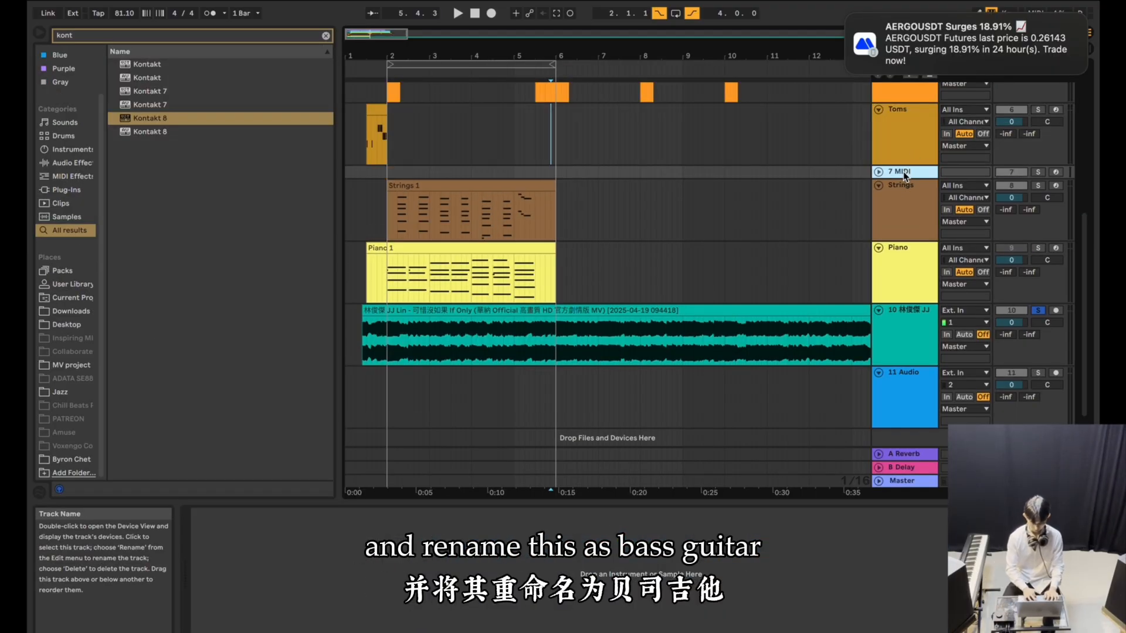
{"action": "key", "text": "super+r"}
{"action": "type", "text": "Bass Guitar"}
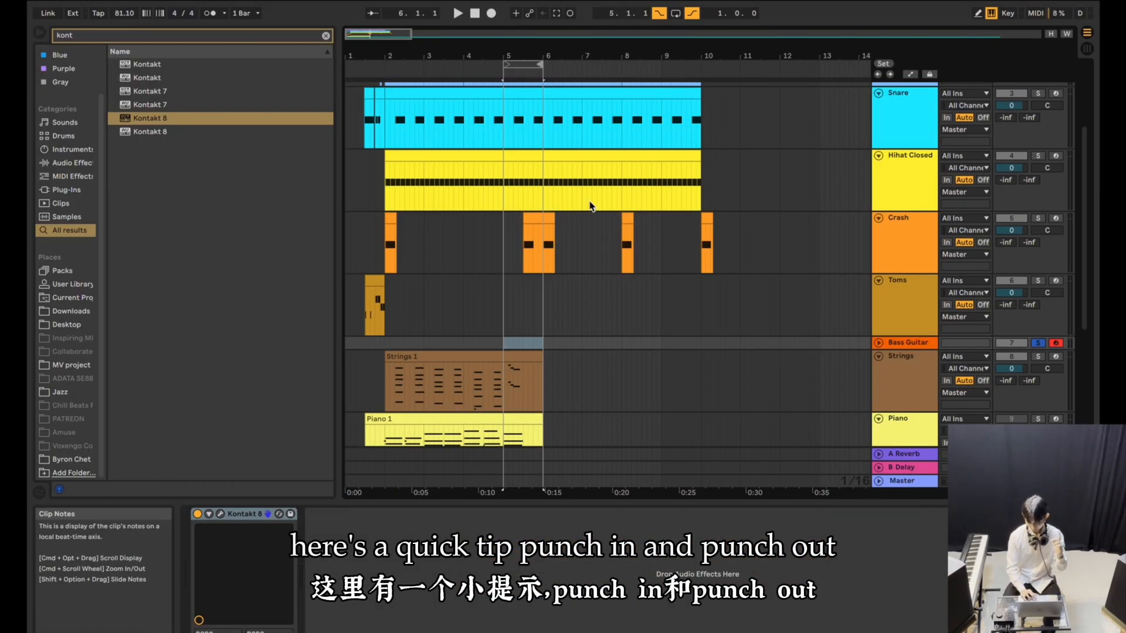
Set the punch-in and punch-out range to bars 5 to 7 and place the playback start on the Bass Guitar track before bar 5.
{"action": "left_click_drag", "start_coordinate": [543, 63], "coordinate": [658, 62]}
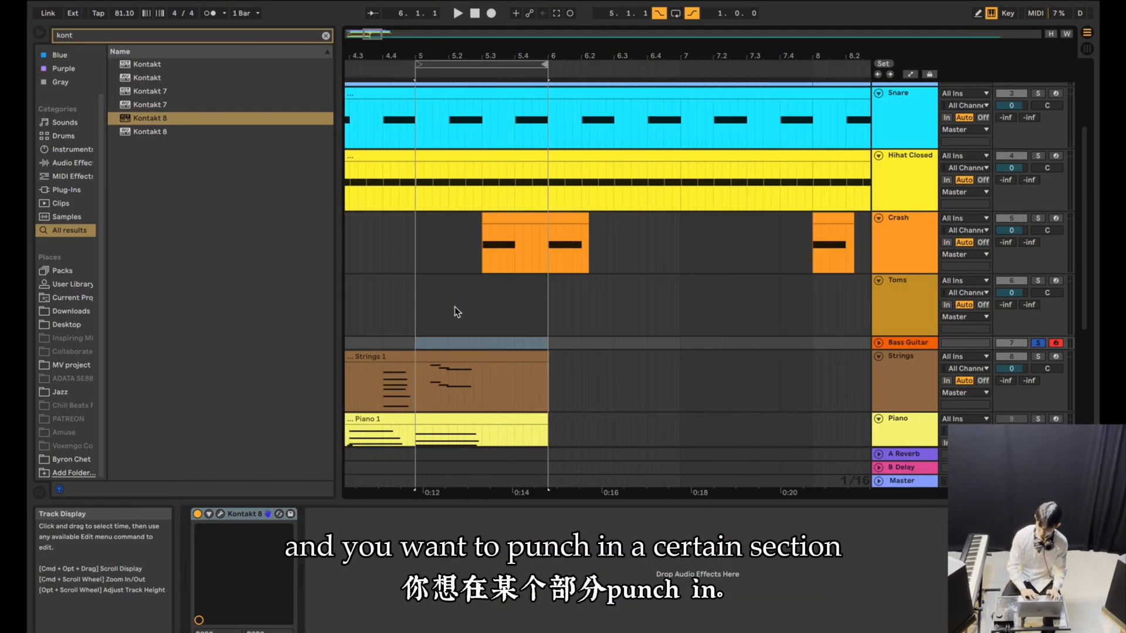
{"action": "scroll", "coordinate": [455, 307], "scroll_direction": "left", "scroll_amount": 2}
{"action": "left_click", "coordinate": [474, 335]}
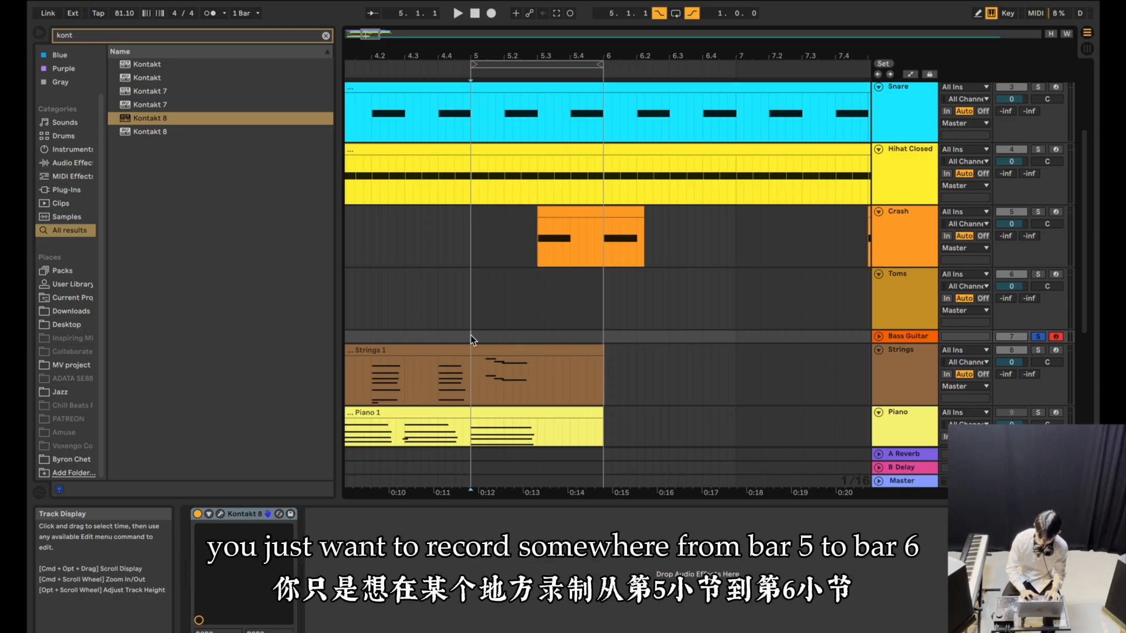
{"action": "left_click_drag", "start_coordinate": [643, 336], "coordinate": [743, 338]}
{"action": "key", "text": "super+l"}
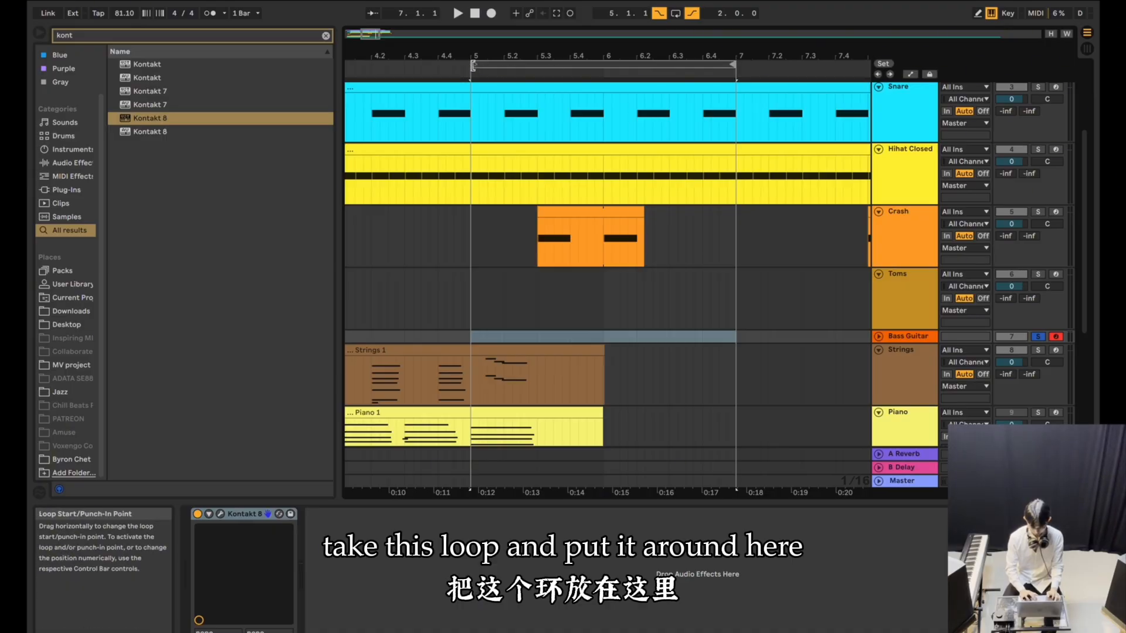
{"action": "left_click", "coordinate": [475, 68]}
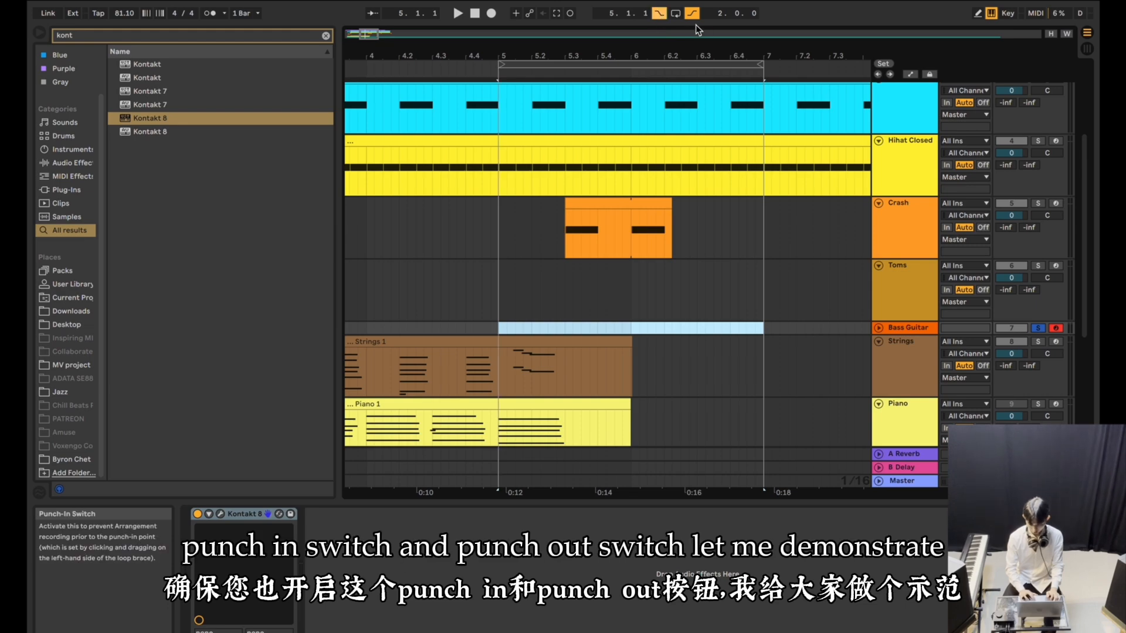
{"action": "left_click", "coordinate": [449, 328]}
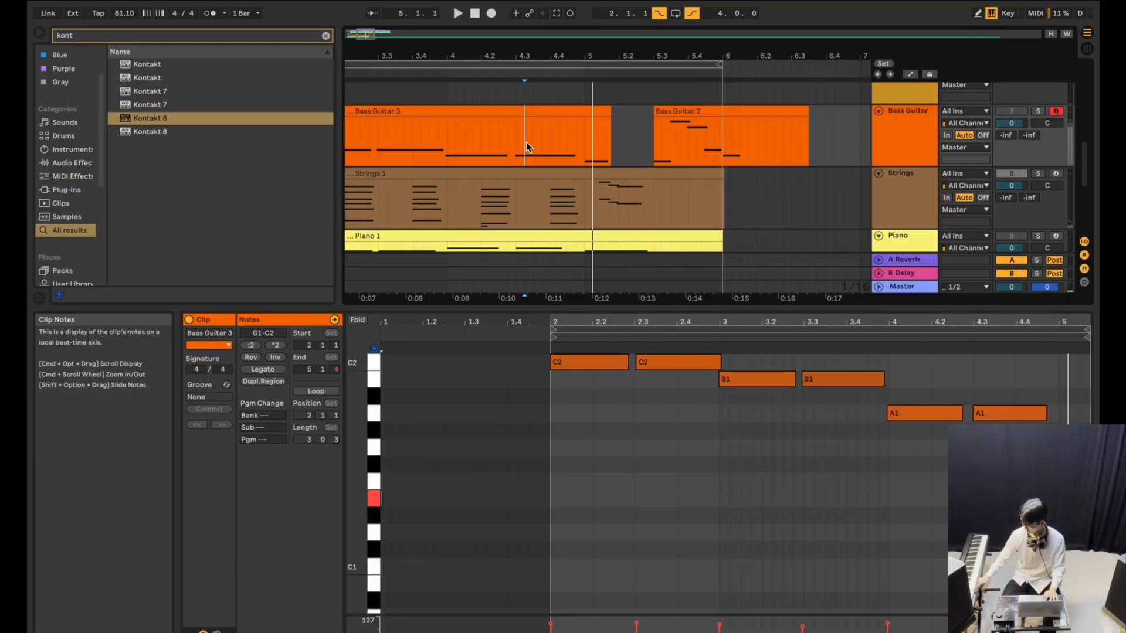
Play back the recorded bass parts leading into bar 5 and examine the notes of the Bass Guitar 3 clip.
{"action": "key", "text": "space"}
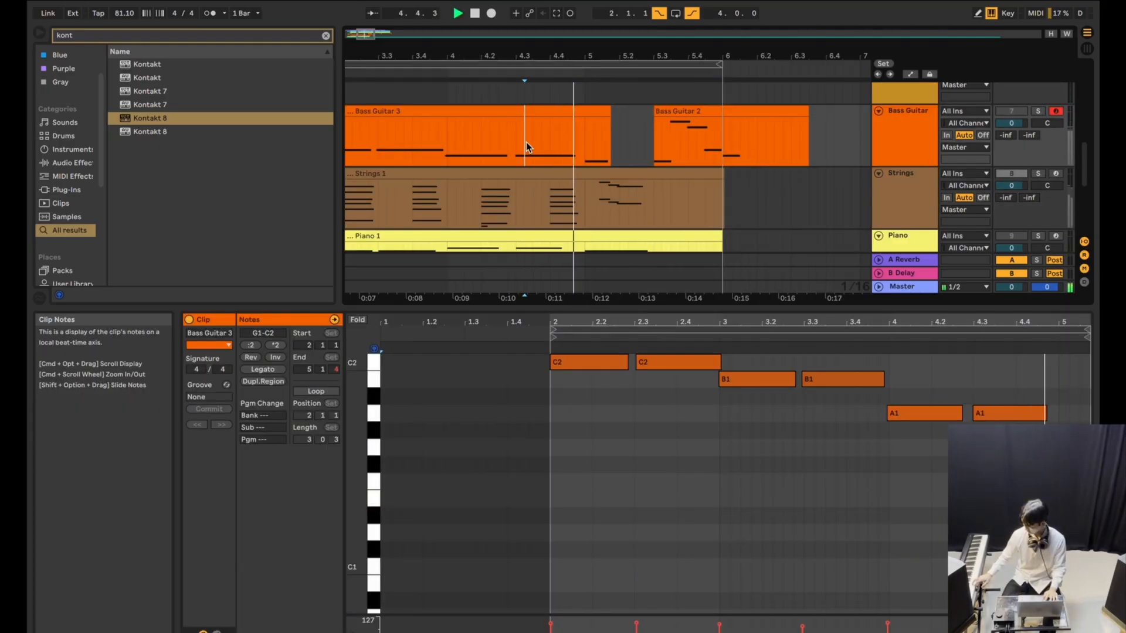
{"action": "key", "text": "space"}
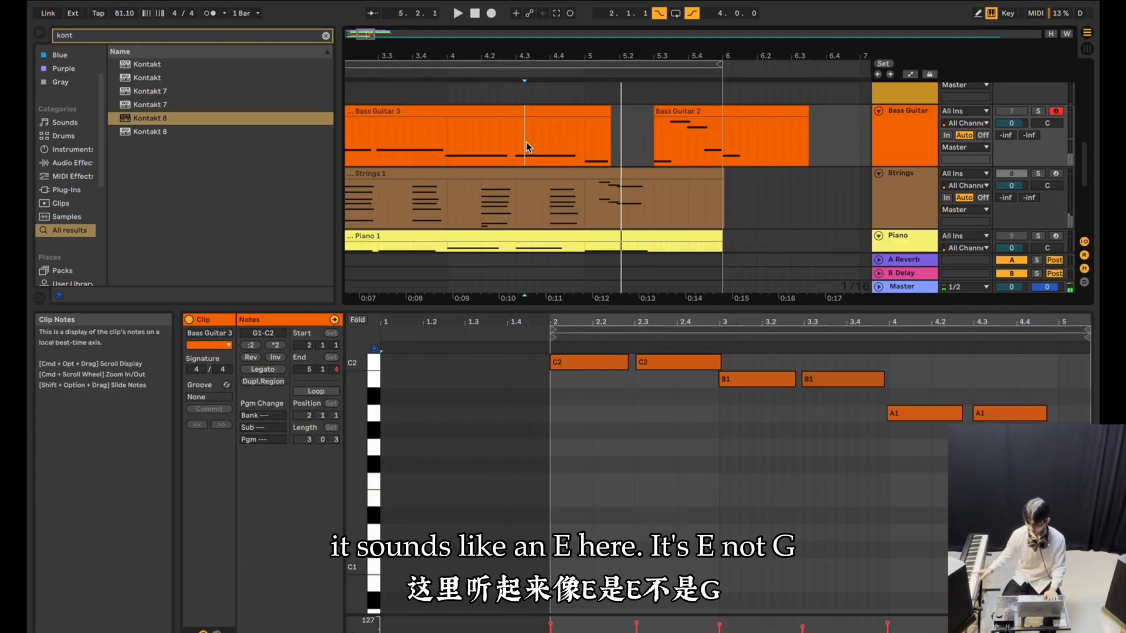
{"action": "left_click", "coordinate": [603, 110]}
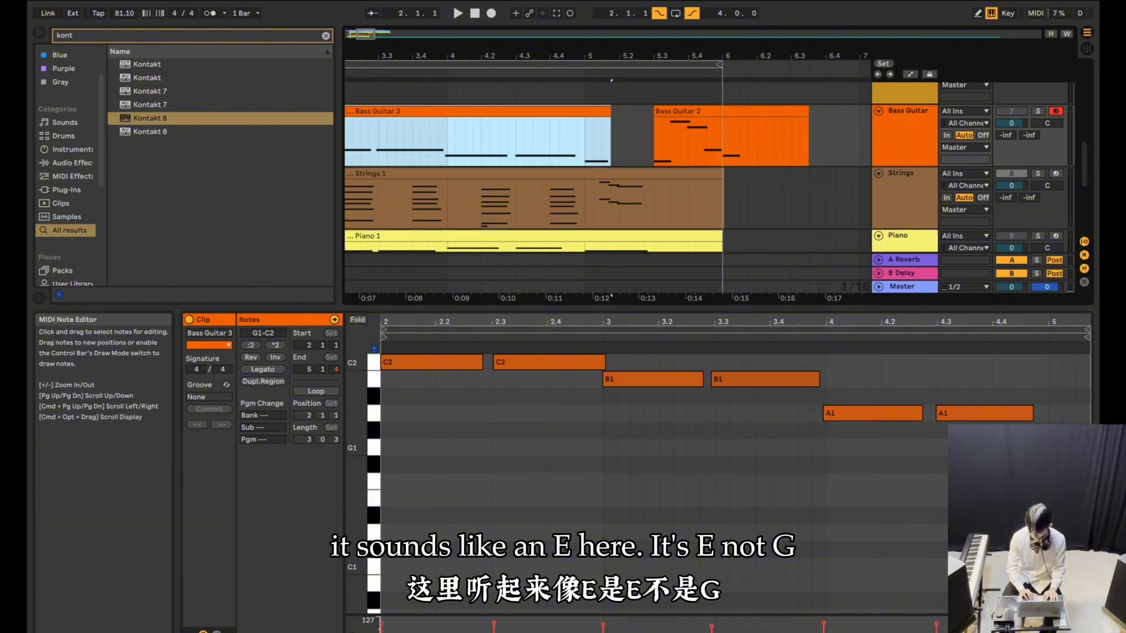
{"action": "left_click", "coordinate": [395, 147]}
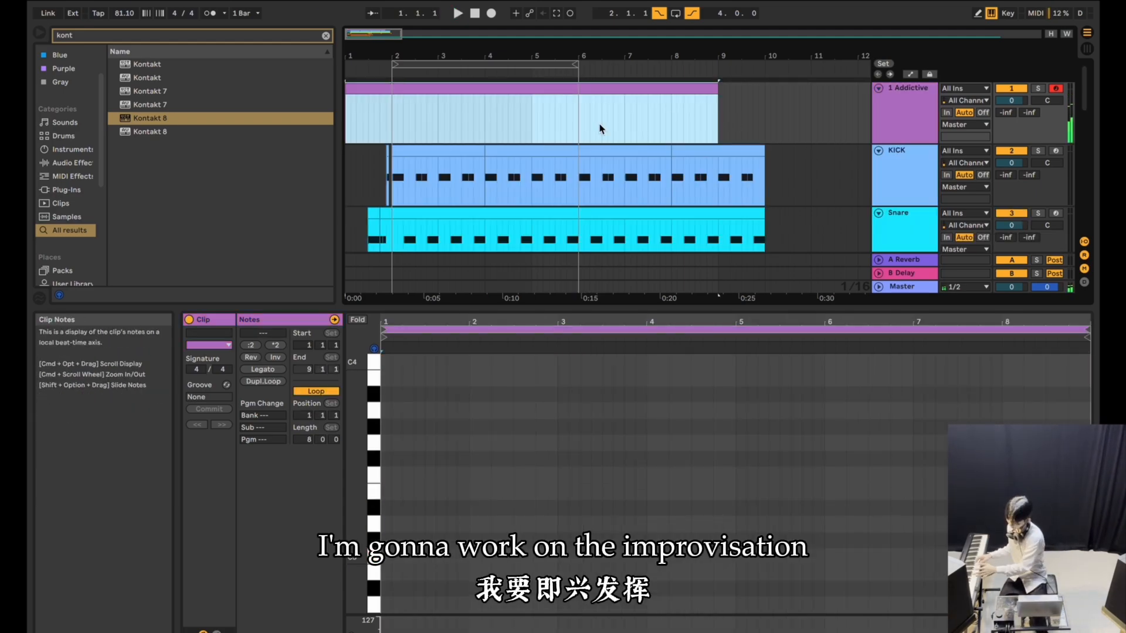
Delete the empty eight-bar clip from the 1 Addictive Keys track.
{"action": "left_click", "coordinate": [385, 116]}
{"action": "left_click", "coordinate": [368, 88]}
{"action": "key", "text": "Delete"}
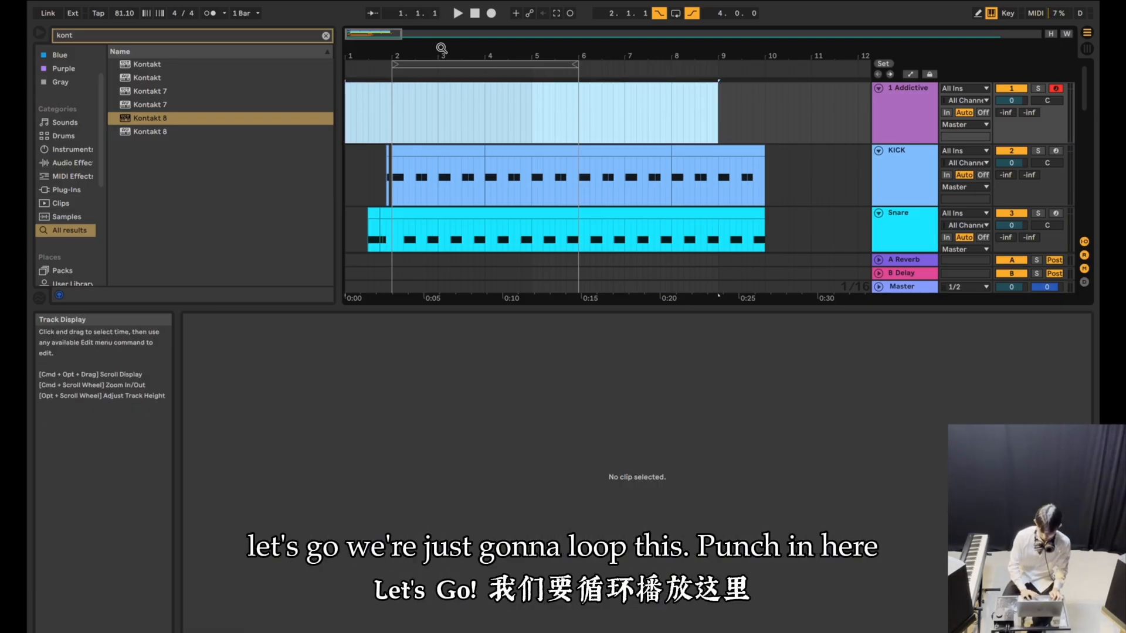
Record a keyboard improvisation on the 1 Addictive Keys track, punching in at bar 2 and out at bar 6 with playback starting in bar 1.
{"action": "left_click", "coordinate": [371, 103]}
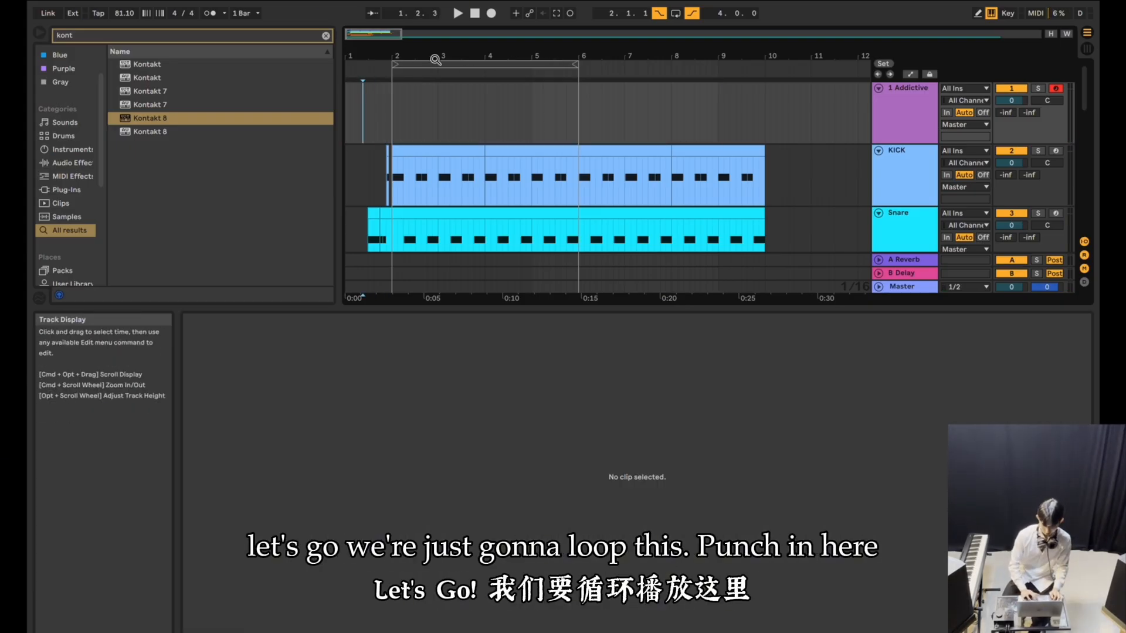
{"action": "left_click_drag", "start_coordinate": [392, 63], "coordinate": [397, 63]}
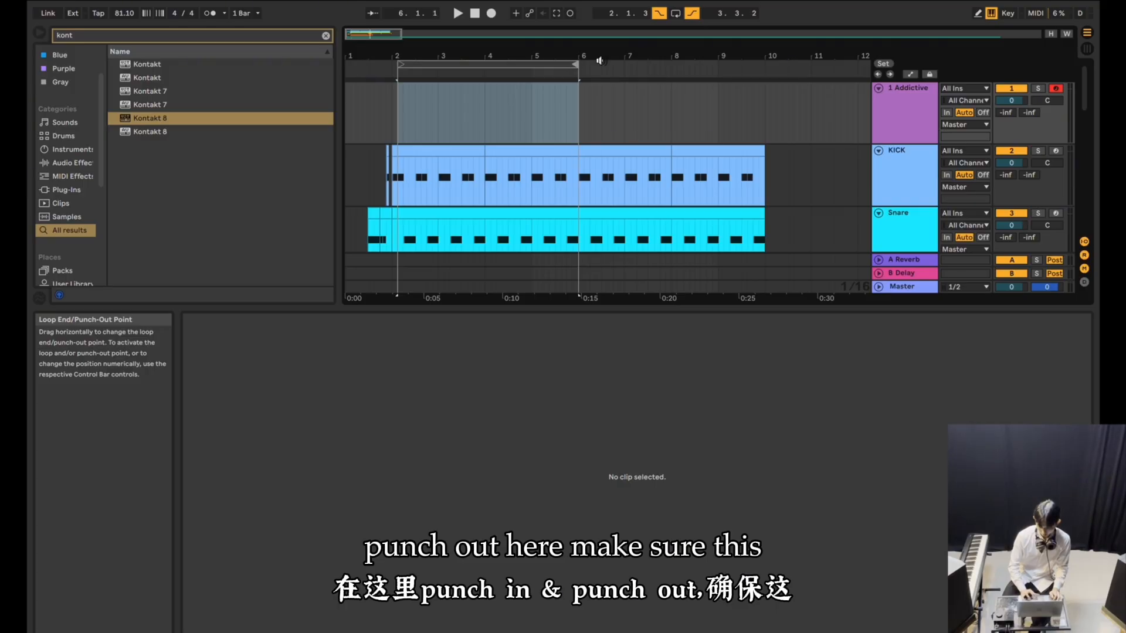
{"action": "left_click", "coordinate": [374, 102]}
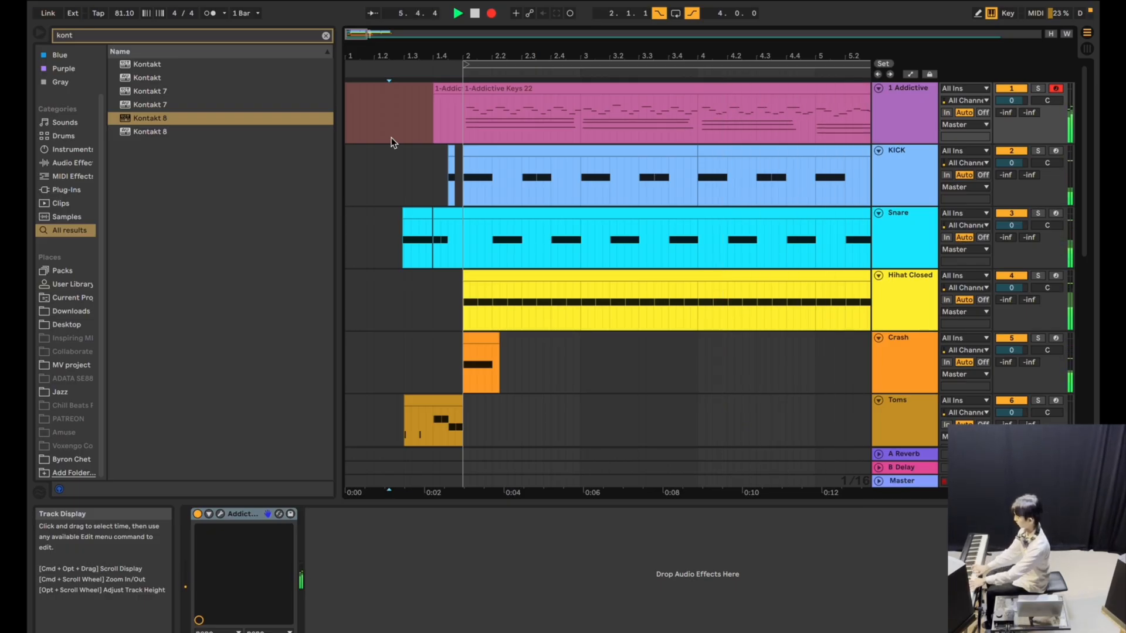
{"action": "key", "text": "space"}
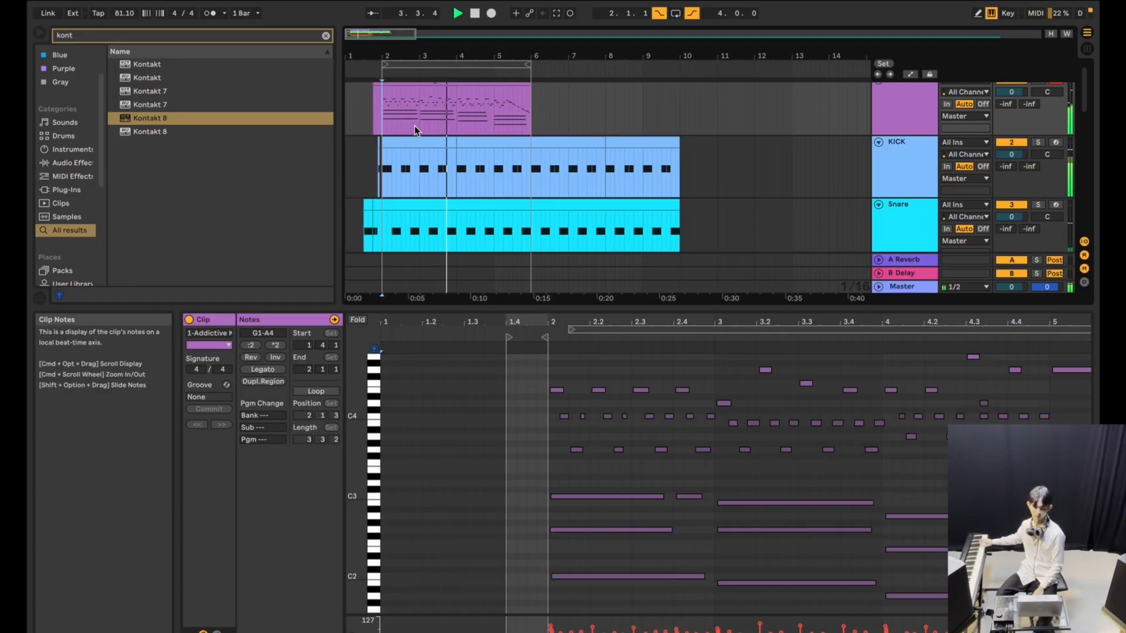